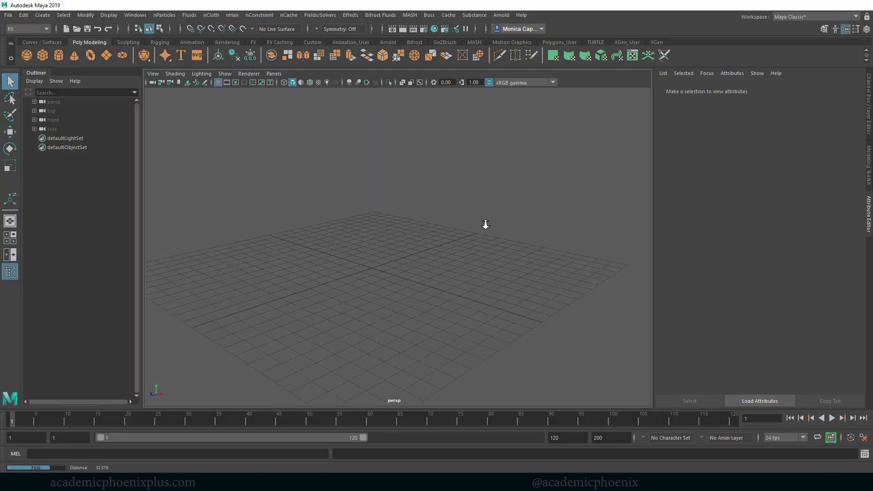
Step: Create a polygon cylinder, scale it into a thin pole about 0.126 × 3.472 × 0.126, and raise it to about Translate Y 3.637
alt+right_drag(485, 225, 492, 233)
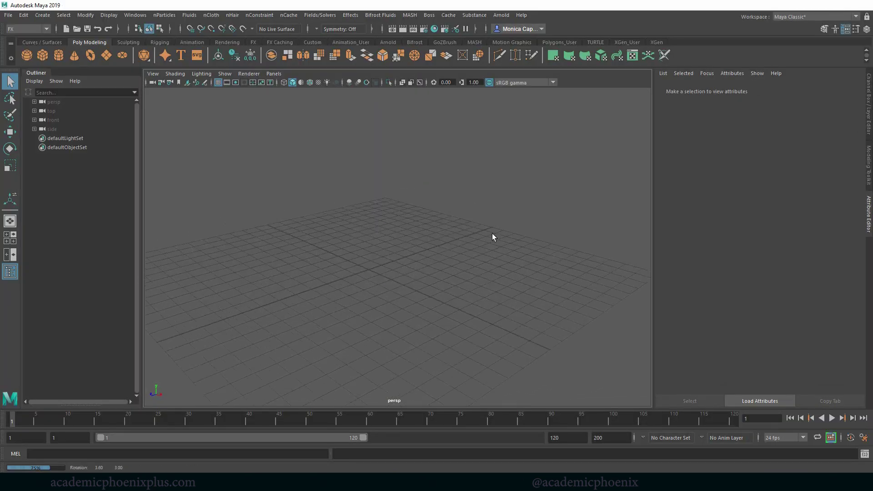
click(58, 55)
key(r)
ctrl+drag(353, 223, 368, 258)
middle_drag(369, 258, 383, 164)
key(w)
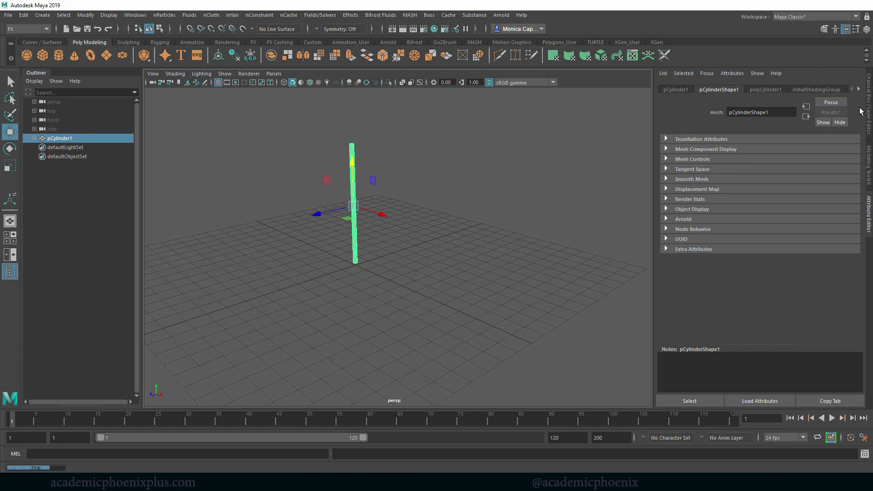
Step: Set the pole's height subdivisions to 13, freeze its transformations and clear its construction history
click(870, 107)
alt+drag(423, 152, 608, 214)
click(771, 194)
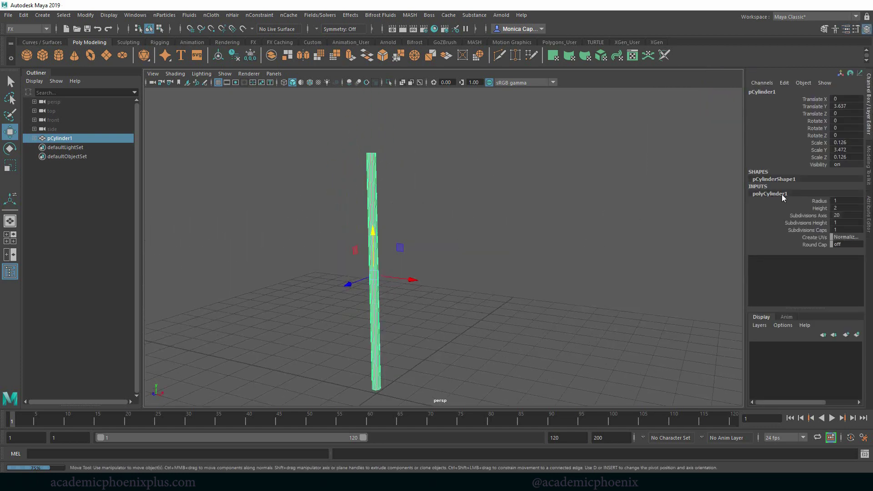
click(817, 224)
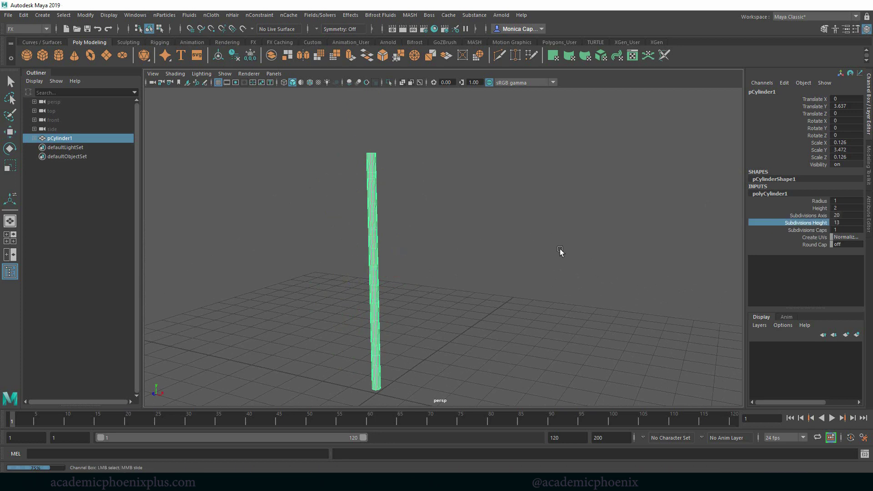
key(w)
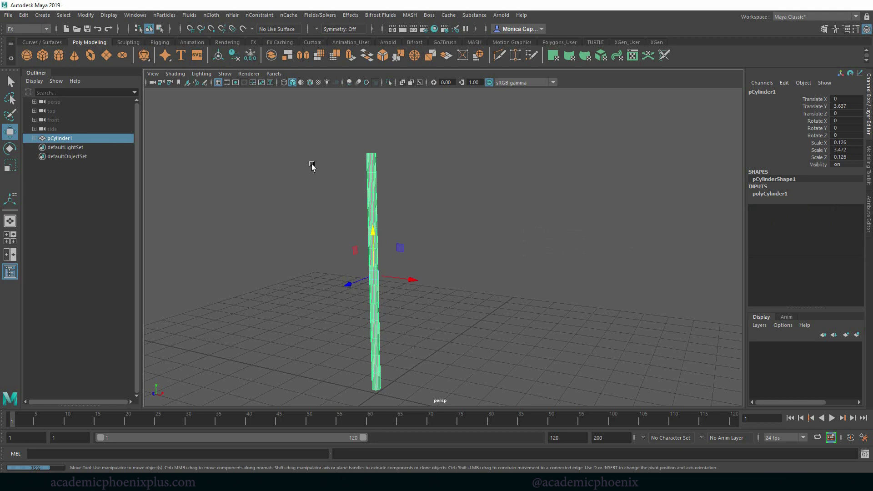
click(237, 59)
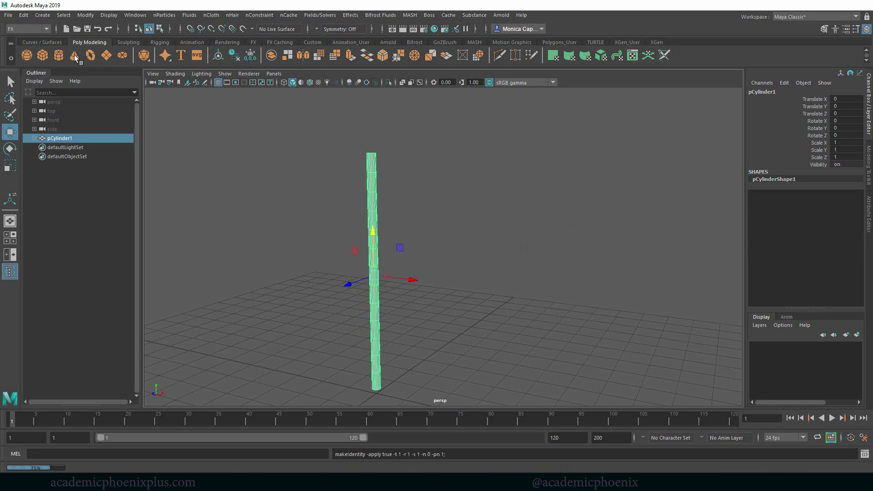
Step: Create a polygon plane beside the pole at about Translate X 1.759, scaled to about 3.757 in X and 2.065 in Z
click(106, 55)
drag(421, 342, 537, 361)
key(r)
drag(400, 362, 386, 385)
Step: Rotate the plane upright by setting its Rotate X to 90
key(e)
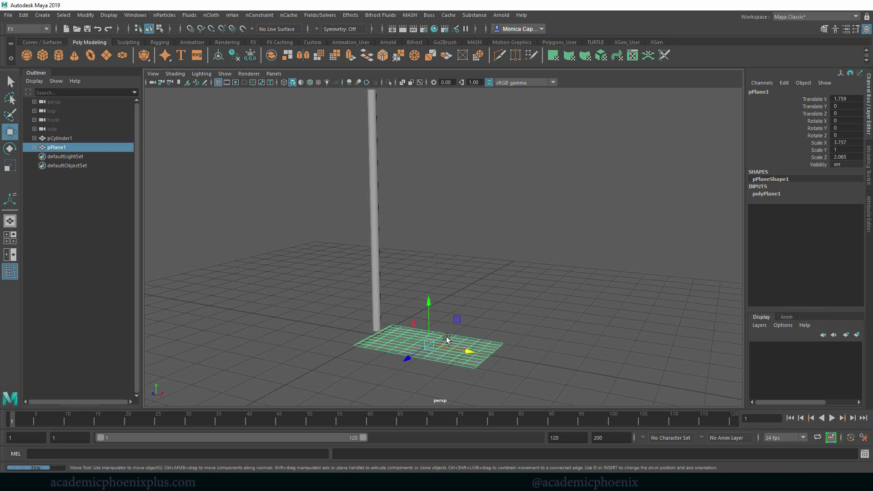
drag(419, 318, 410, 364)
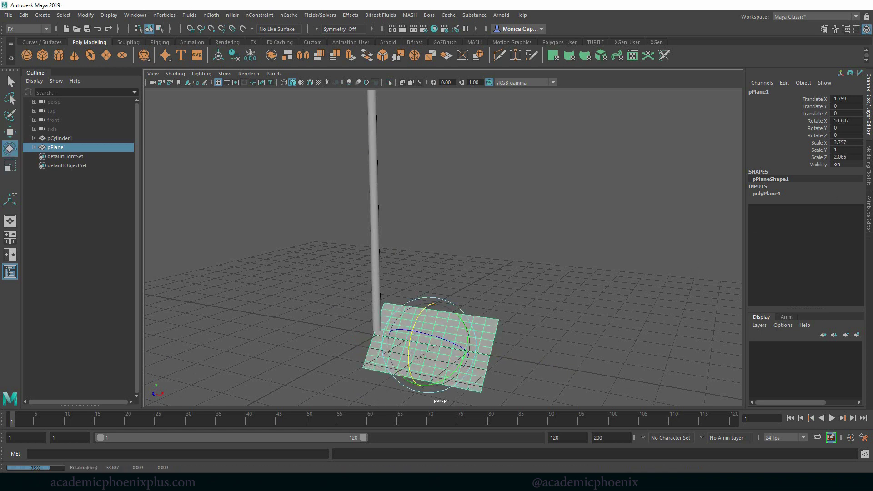
click(854, 121)
text(90)
key(Return)
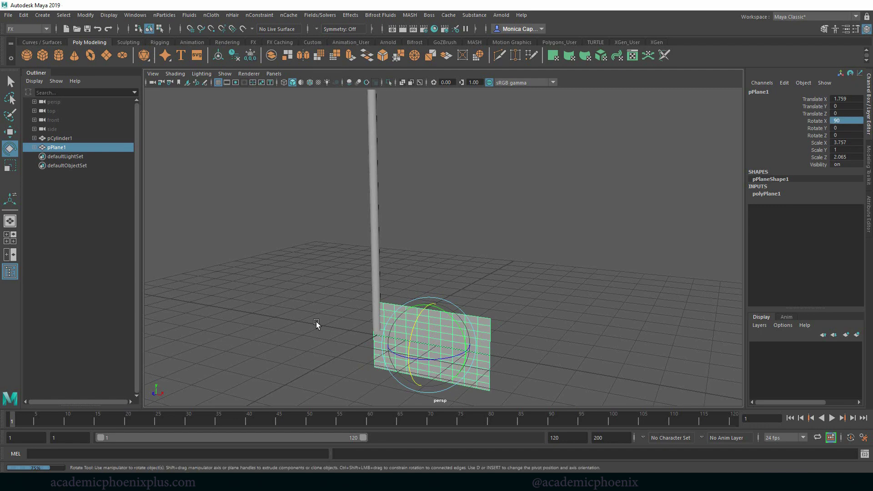
Step: Move the upright plane next to the top of the pole, at about Translate X 2.08 and Translate Y 5.966
key(w)
drag(422, 302, 494, 199)
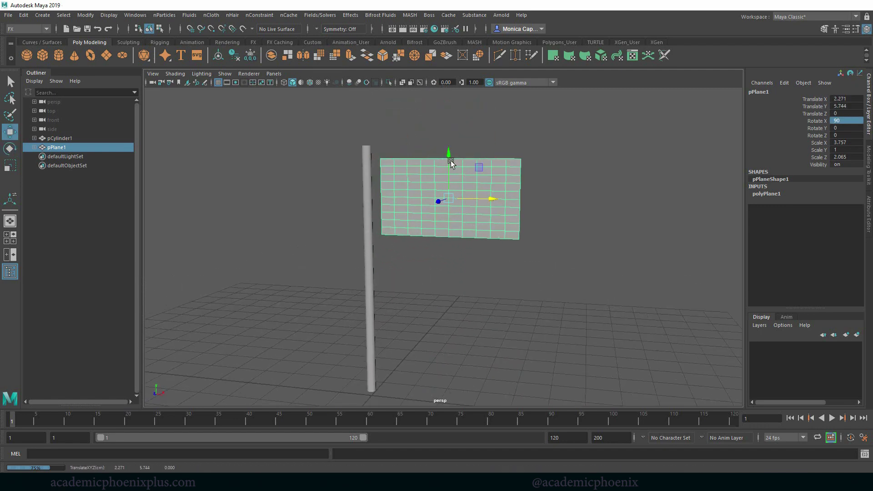
drag(446, 156, 448, 139)
drag(488, 189, 480, 189)
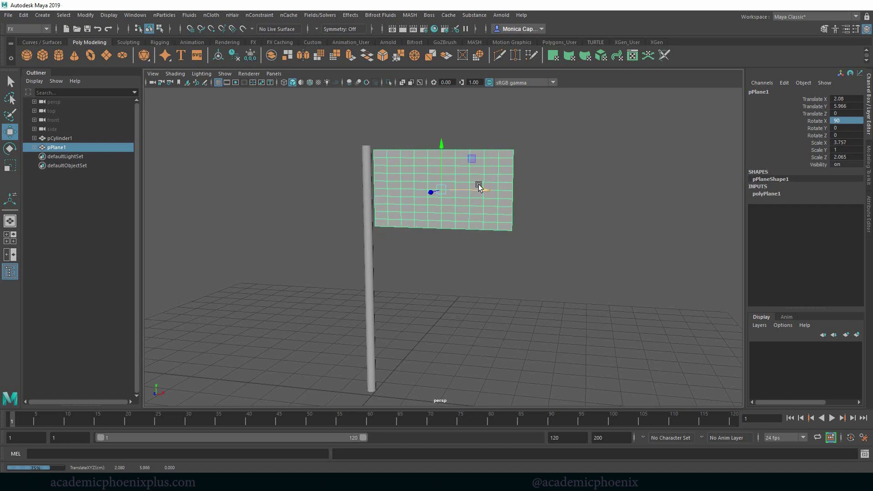
Step: Enlarge the plane uniformly to about Scale X 4.001 and reposition it beside the pole at about Translate X 2.224, Y 5.888
alt+right_drag(479, 187, 594, 252)
alt+drag(595, 252, 578, 252)
key(r)
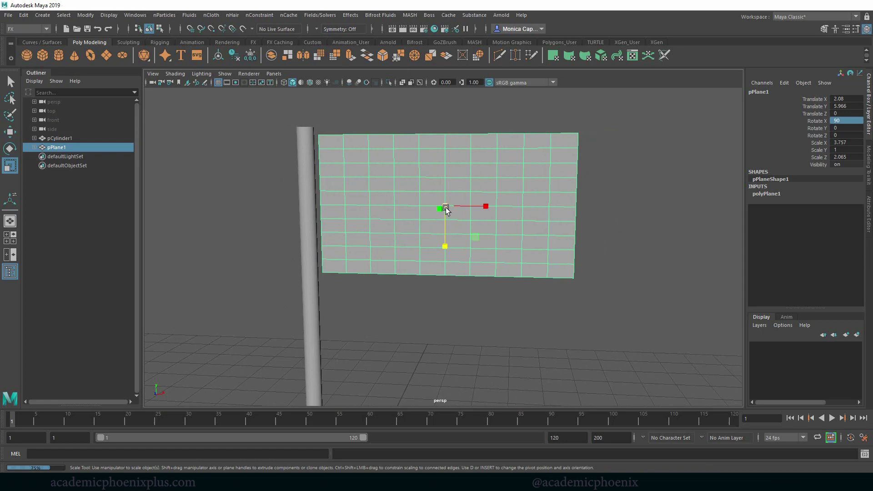
drag(445, 207, 515, 207)
key(w)
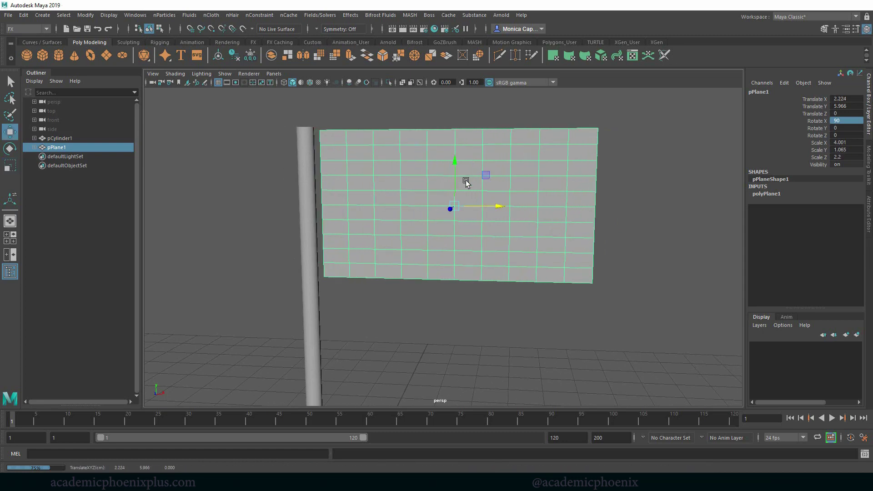
drag(452, 162, 452, 168)
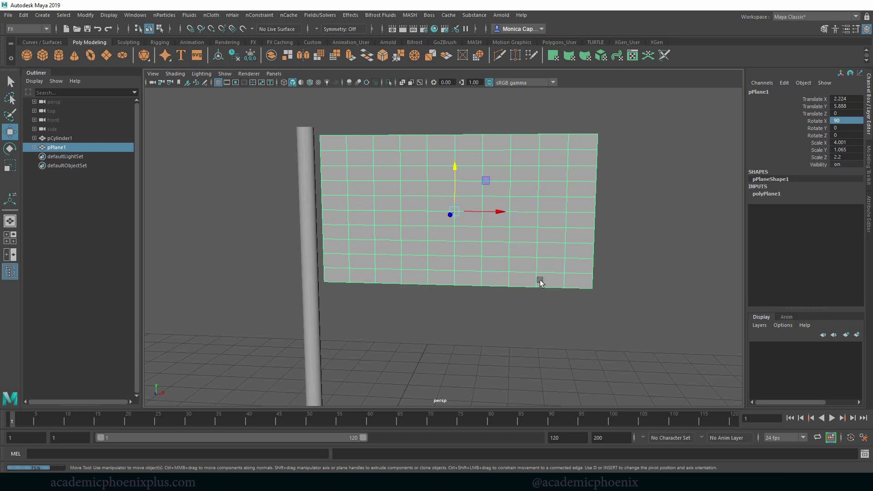
Step: Freeze the plane's transformations, clear its construction history, and rename it flag_geo
click(234, 57)
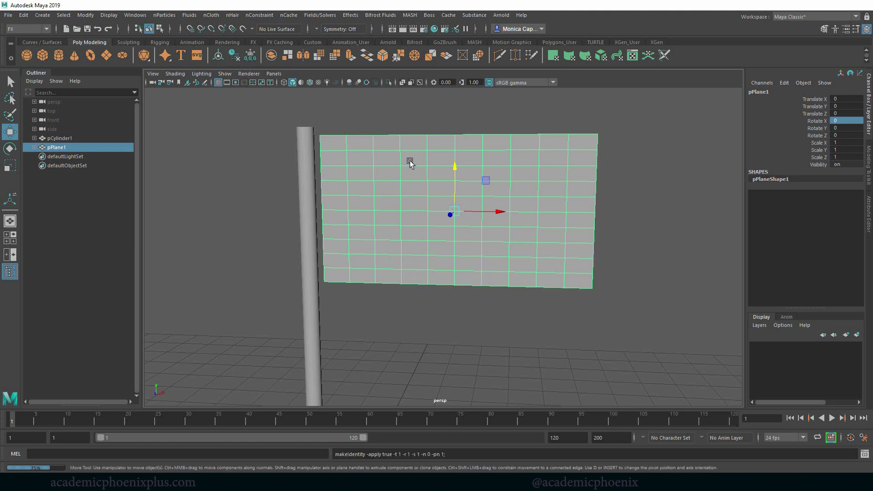
double_click(779, 92)
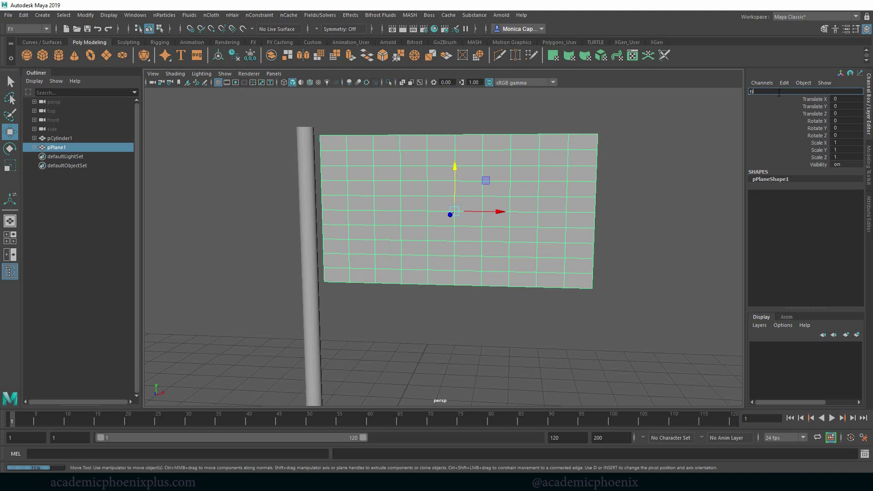
key(Return)
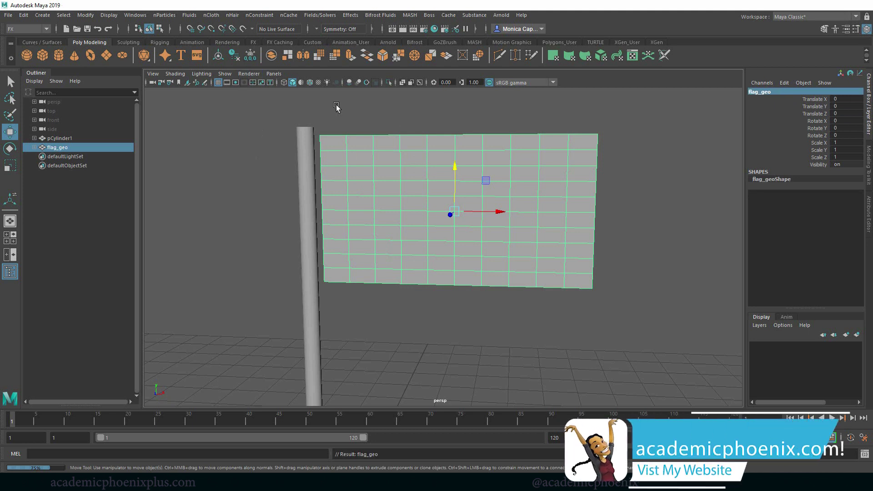
Step: Turn the flag plane into an nCloth object using the FX tools and select the nCloth node
click(39, 29)
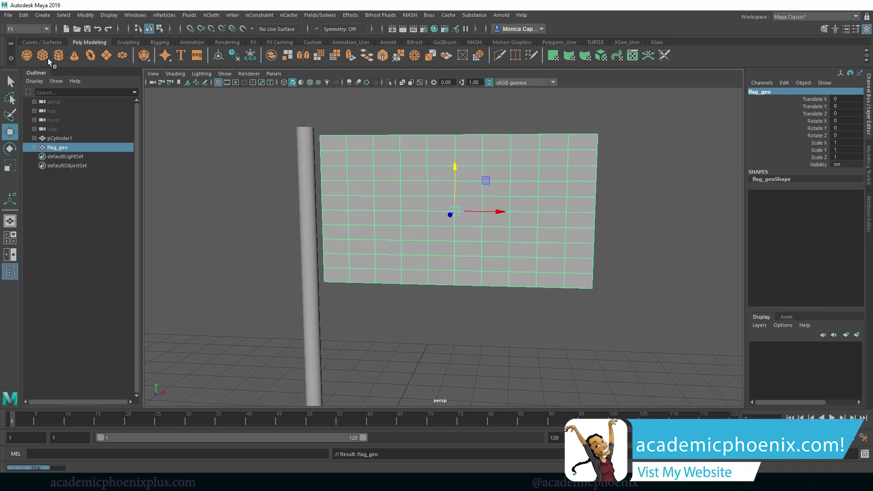
click(214, 17)
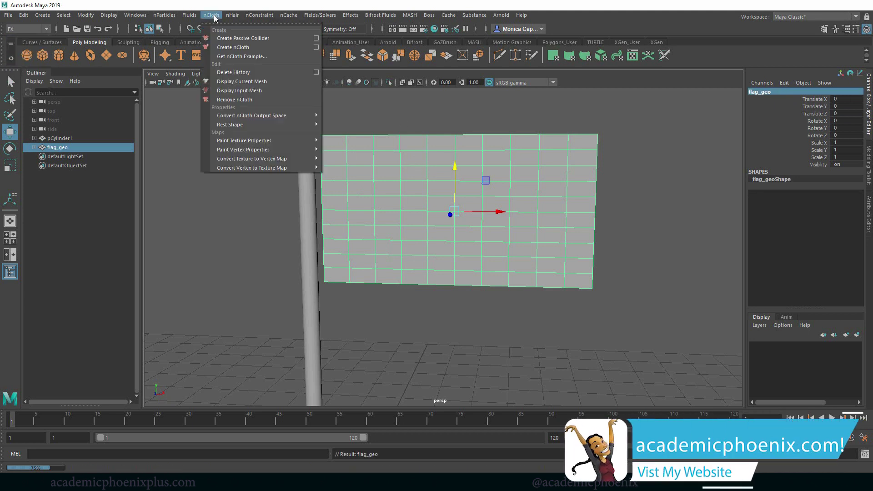
click(254, 48)
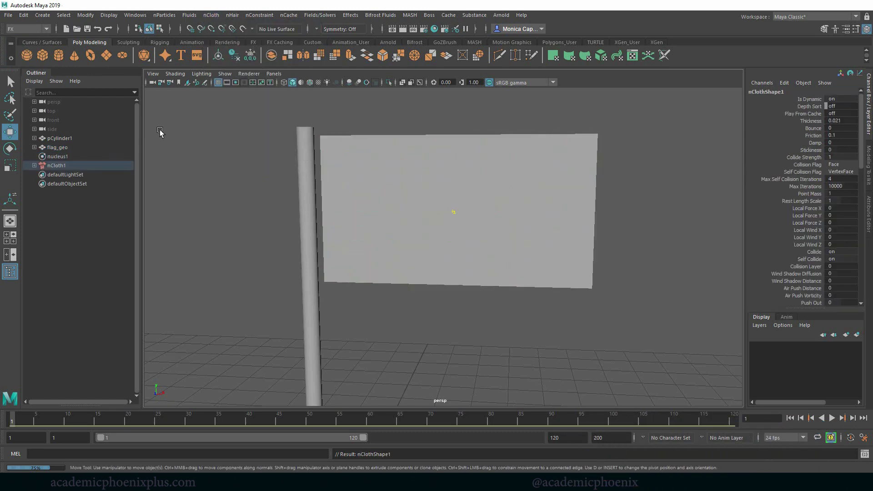
click(67, 166)
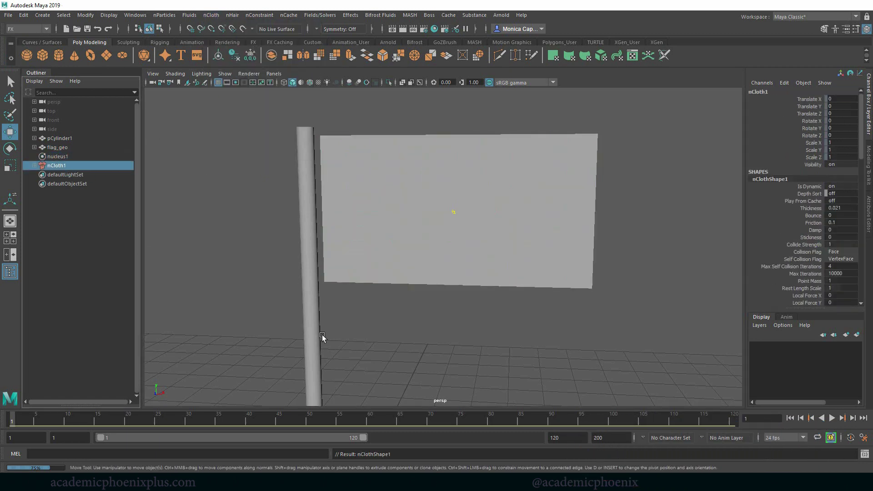
Step: Set the playback range to end at frame 500 and test the cloth simulation, returning to the first frame
double_click(544, 438)
text(500)
key(Return)
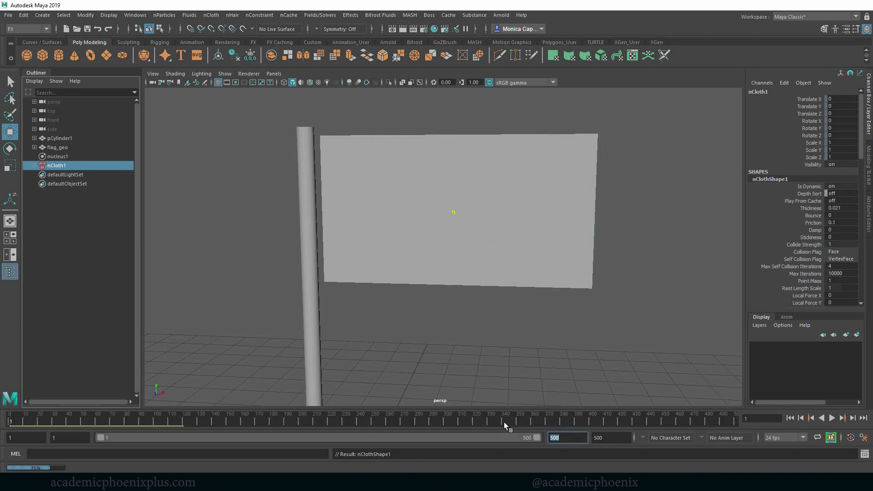
click(832, 418)
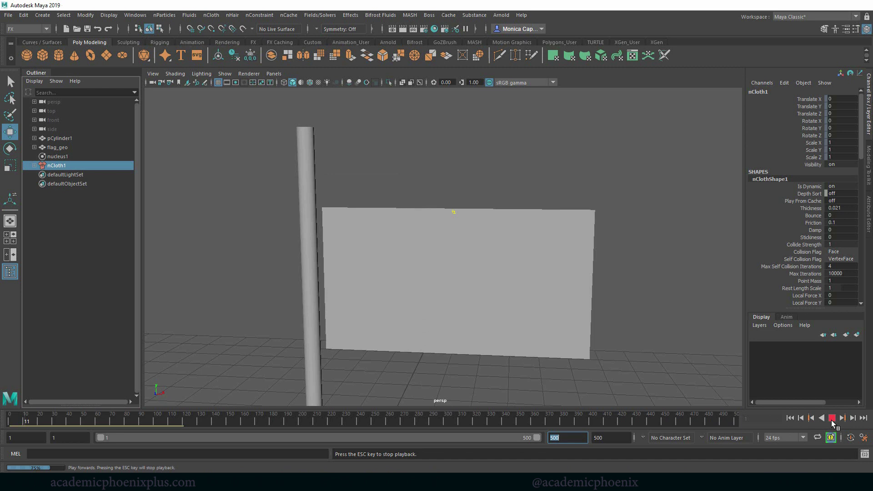
click(791, 418)
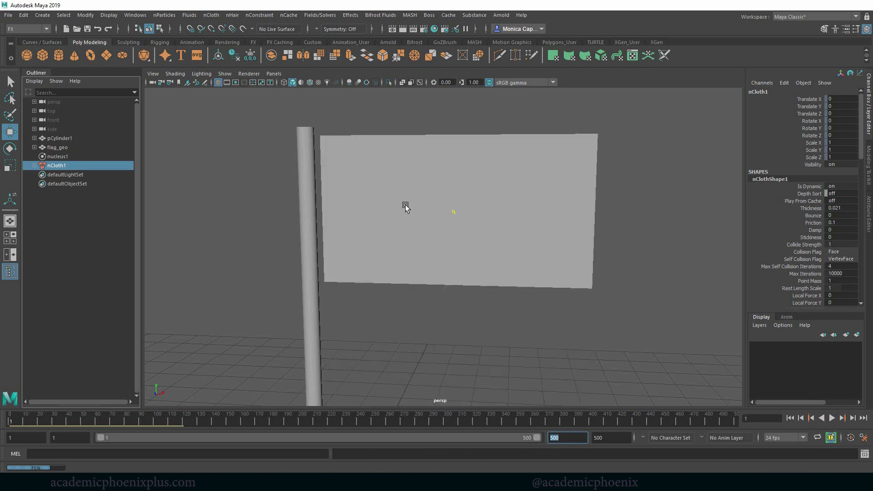
Step: Attach the flag's column of vertices nearest the pole to the pole cylinder with a Point to Surface nConstraint
alt+drag(405, 207, 375, 206)
click(347, 214)
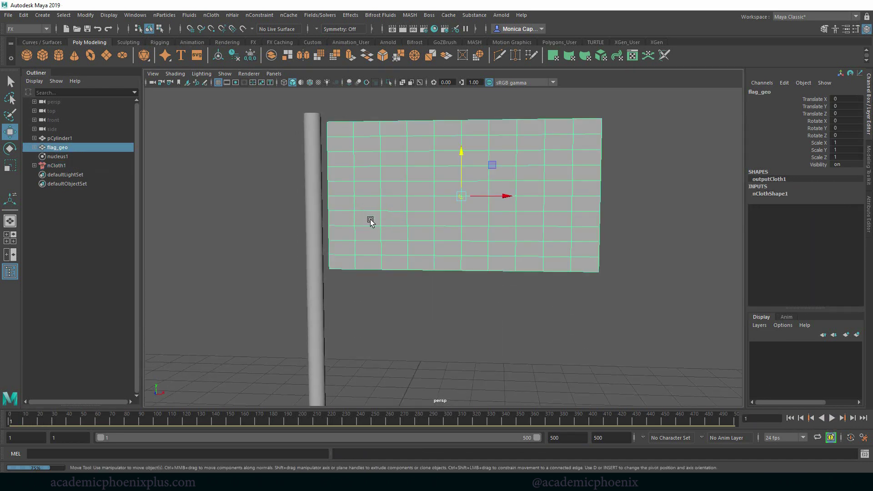
click(309, 219)
right_click(355, 200)
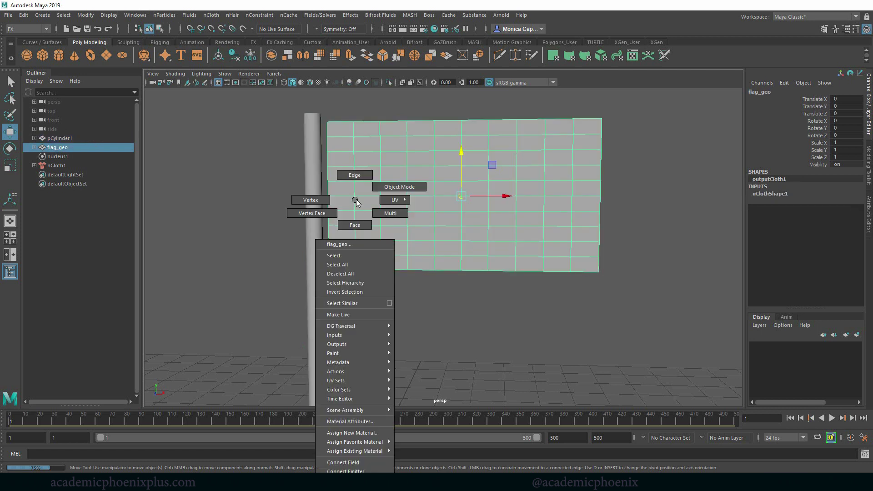
click(324, 200)
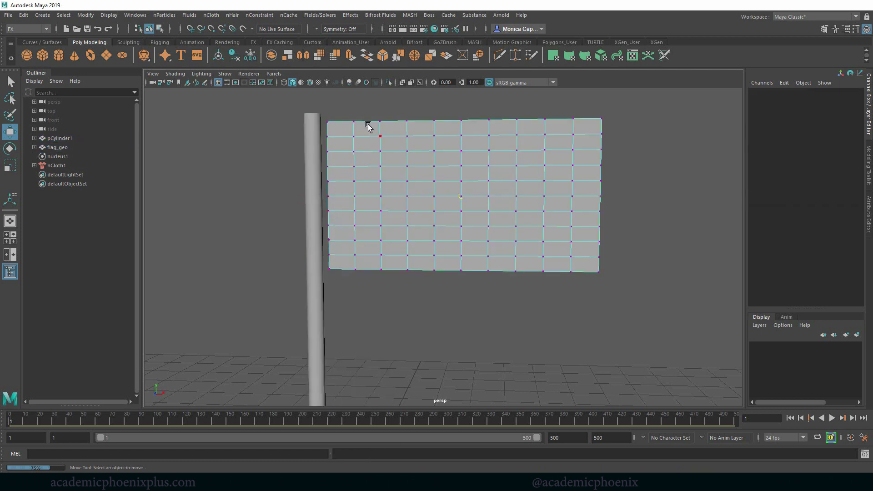
drag(326, 113, 328, 297)
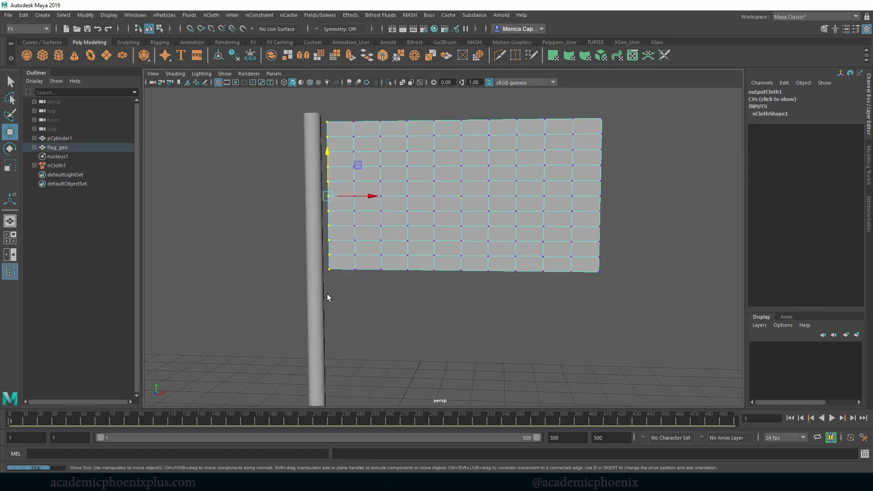
shift+click(317, 287)
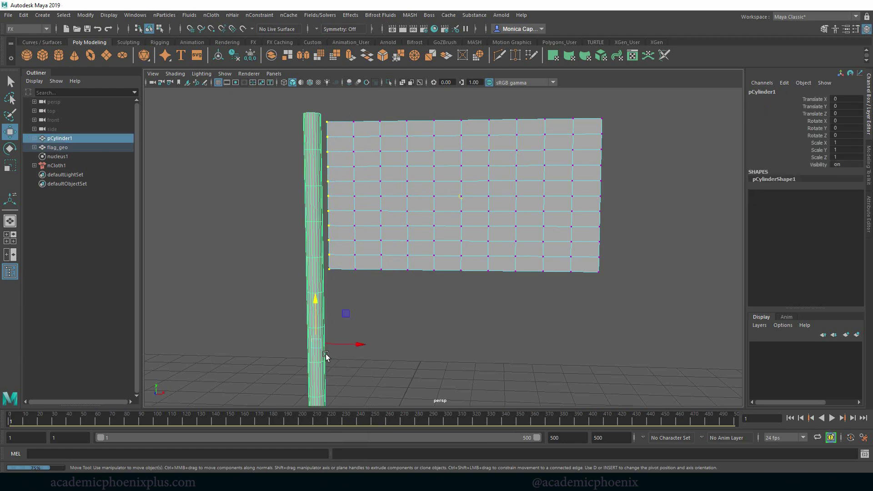
click(353, 17)
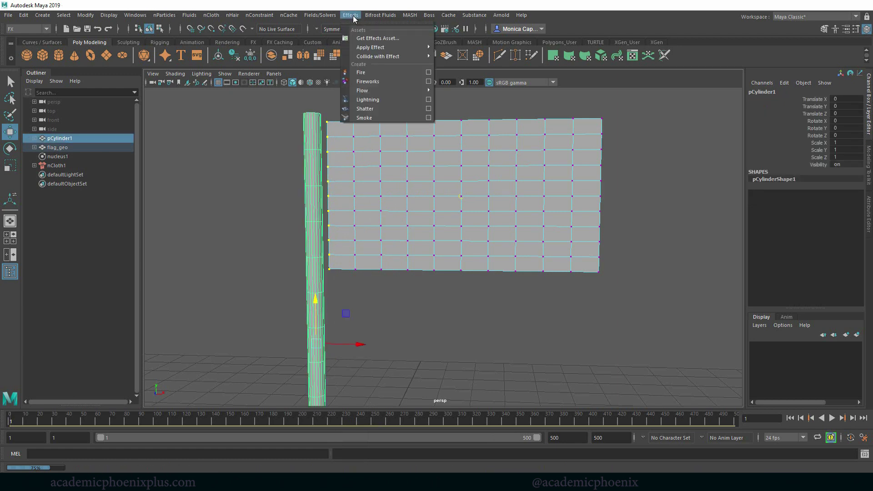
mouse_move(231, 17)
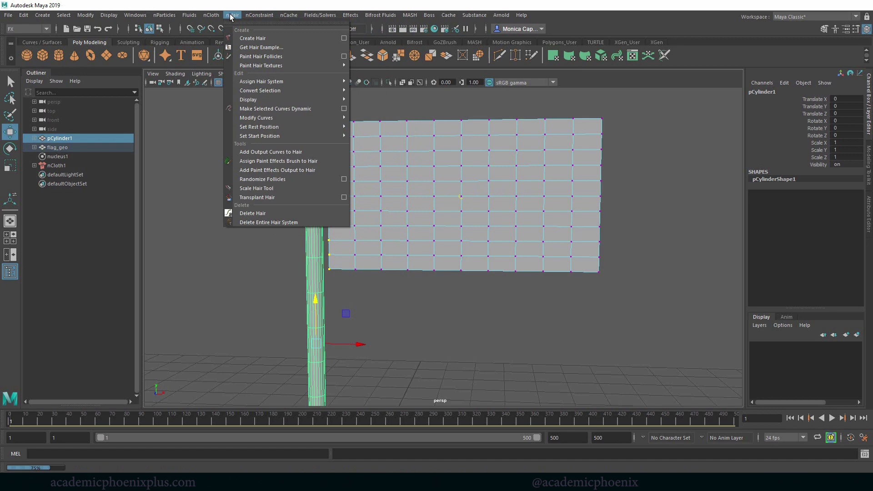
mouse_move(268, 17)
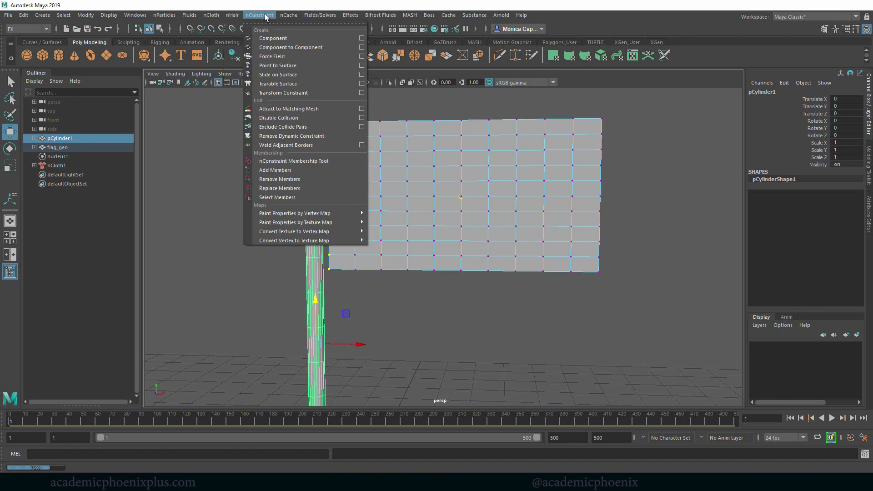
click(290, 67)
scroll(428, 154, up, 6)
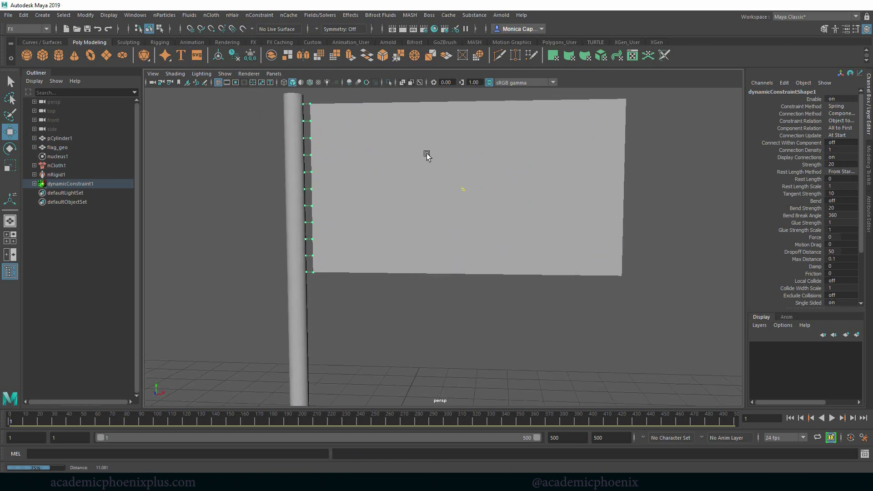
alt+middle_drag(404, 160, 423, 246)
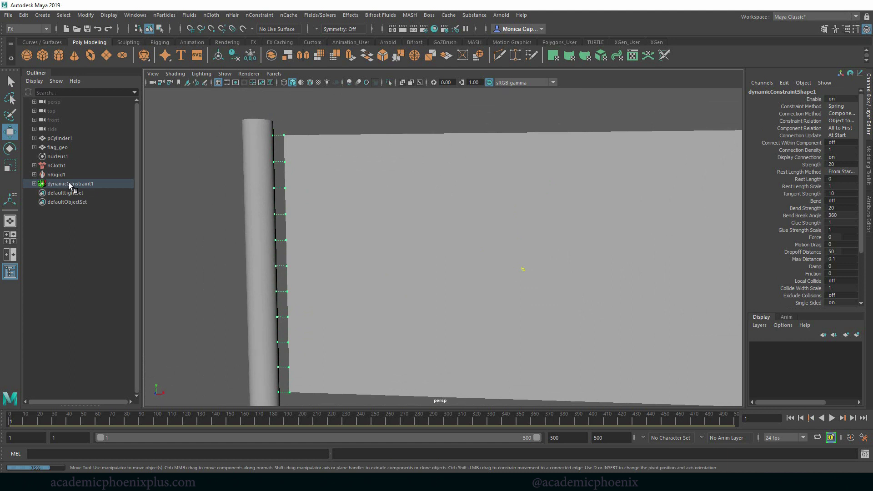
scroll(597, 227, down, 3)
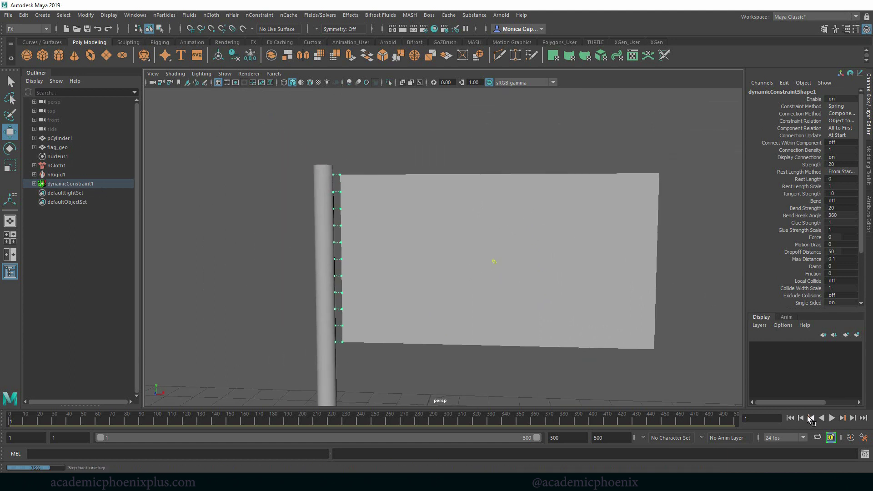
Step: Play the simulation to check how the attached flag falls, stop it, and return to the first frame
click(833, 418)
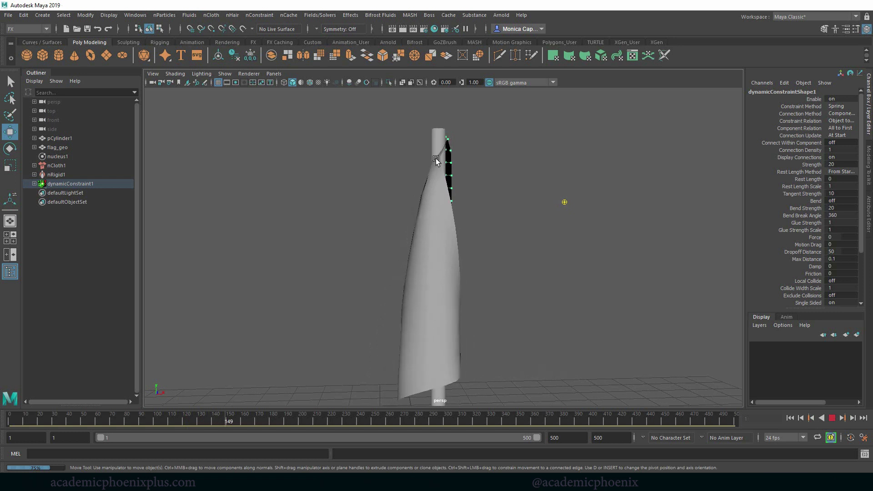
click(830, 421)
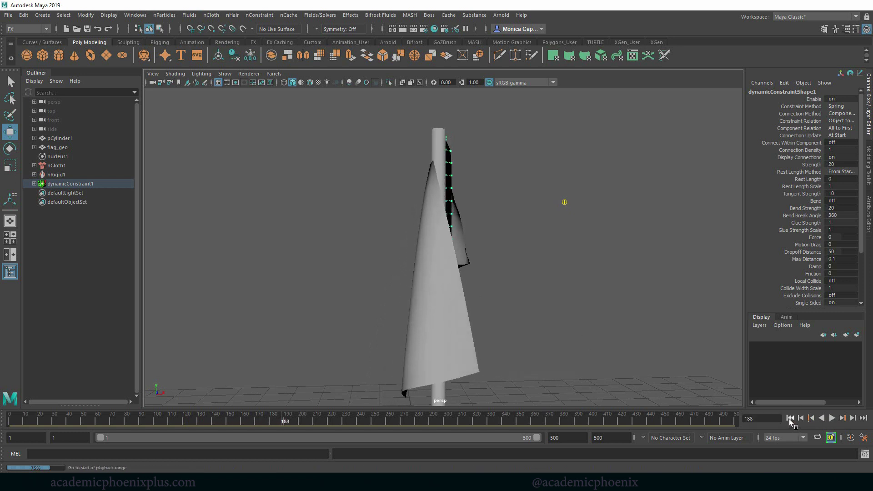
click(790, 418)
click(620, 323)
alt+drag(650, 286, 629, 280)
alt+middle_drag(630, 281, 610, 318)
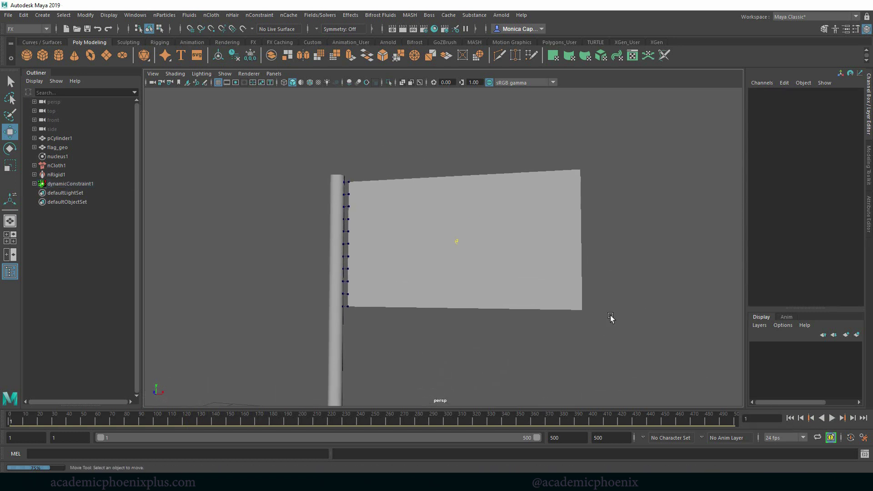
alt+right_drag(610, 318, 660, 311)
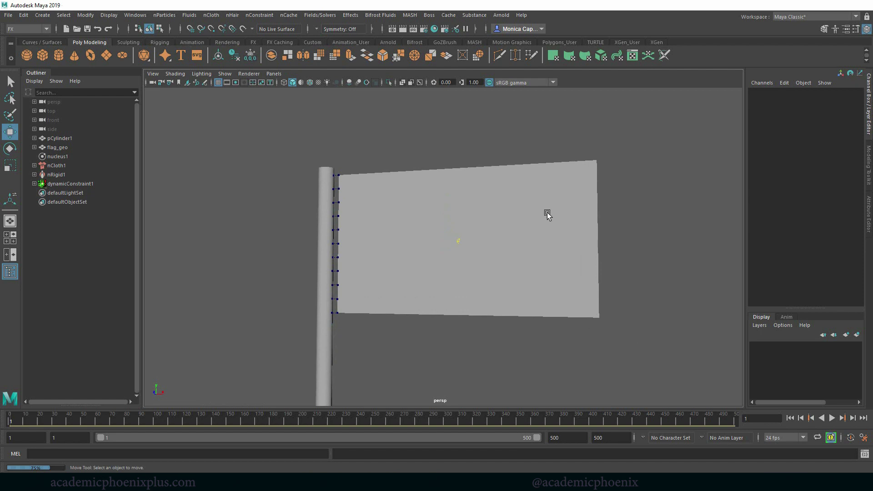
Step: Undo the constraint, the nCloth creation, the renaming and the cleanup, back to the flag plane with its editable construction history
key(ctrl+c)
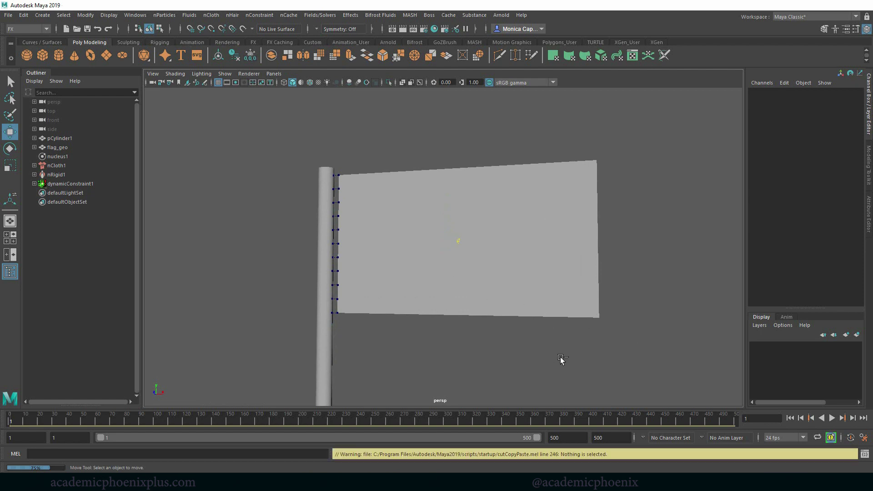
key(ctrl+z)
key(ctrl+z)
key(ctrl+z)
key(ctrl+z)
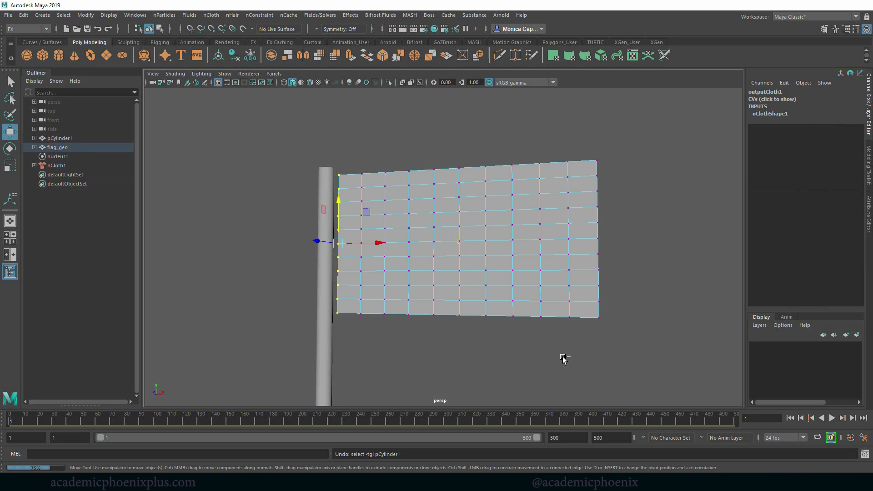
key(ctrl+z)
key(ctrl+z)
key(ctrl+z)
key(ctrl+z)
key(ctrl+z)
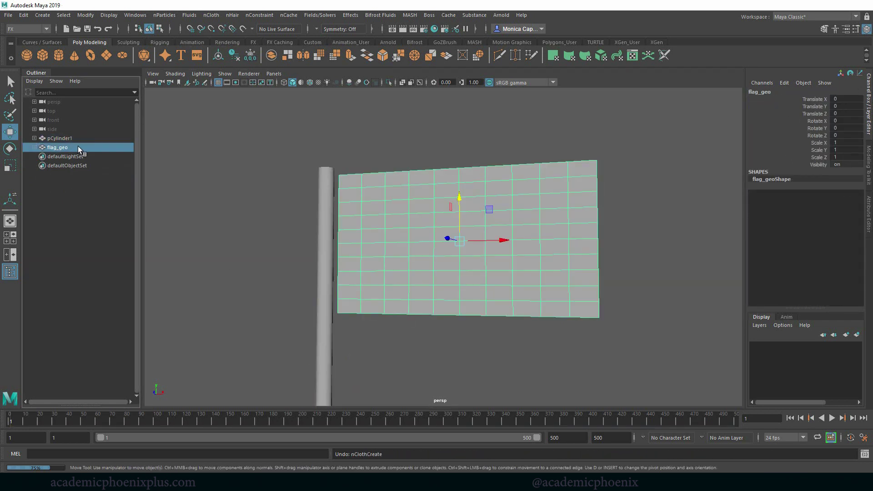
key(ctrl+z)
key(ctrl+z)
key(ctrl+z)
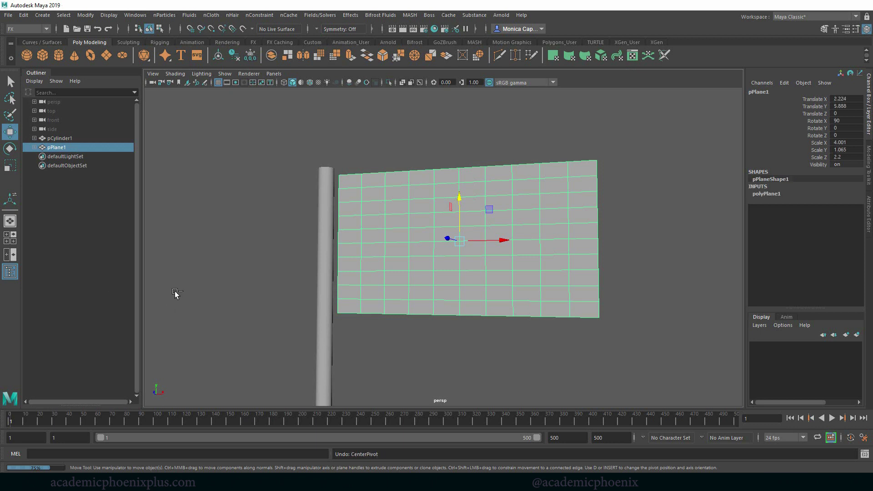
Step: Increase the flag plane's width and height subdivisions to 24 each
click(773, 193)
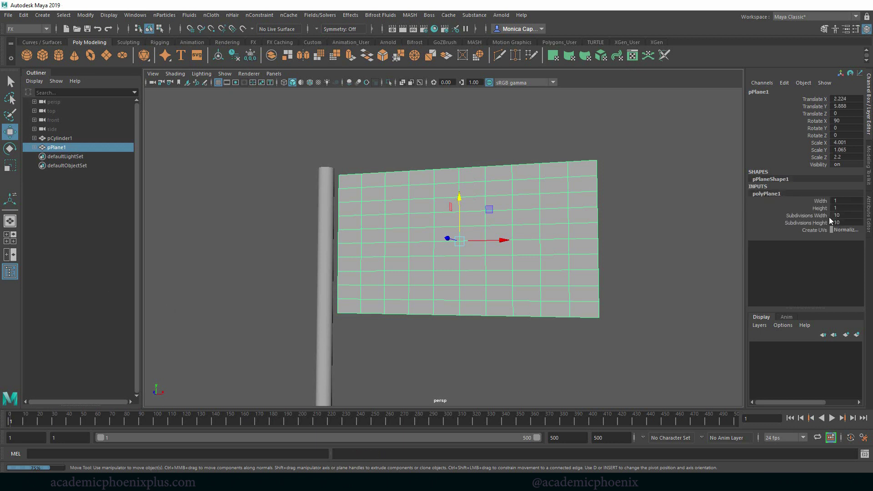
drag(814, 217, 796, 224)
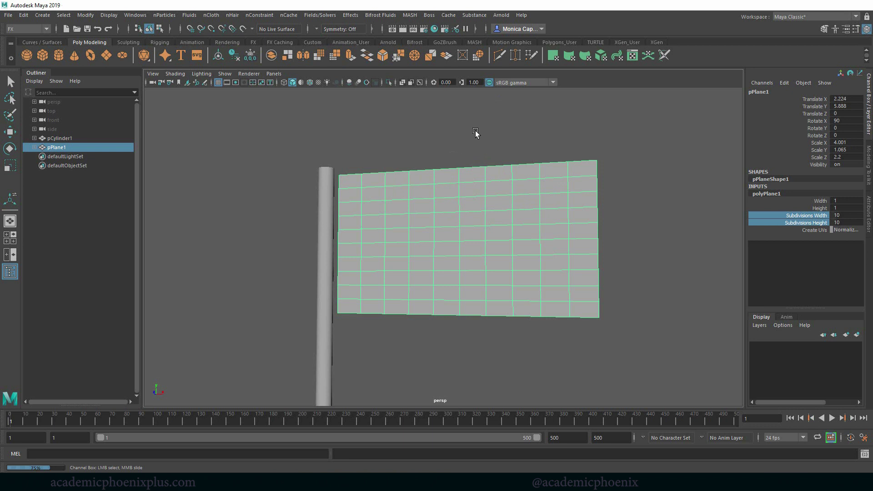
middle_drag(475, 132, 510, 136)
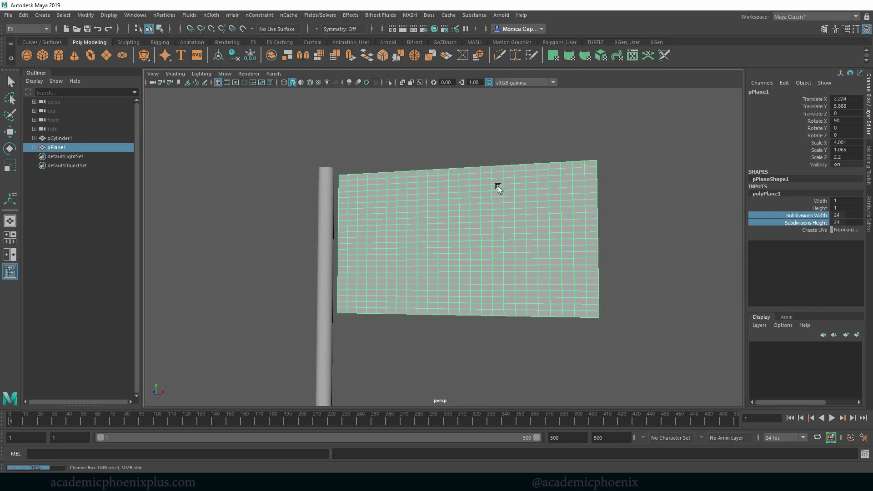
alt+drag(501, 156, 489, 171)
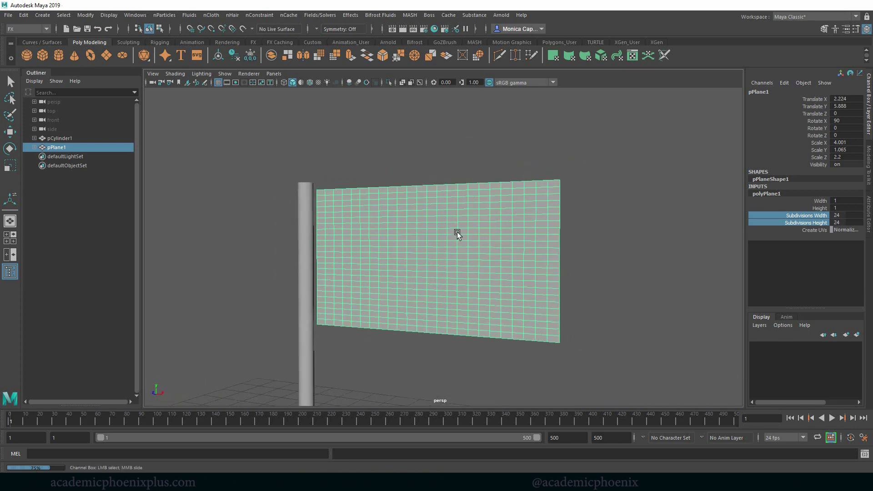
Step: Delete the plane's construction history, freeze its transformations, and rename it flag_geo
click(234, 56)
key(w)
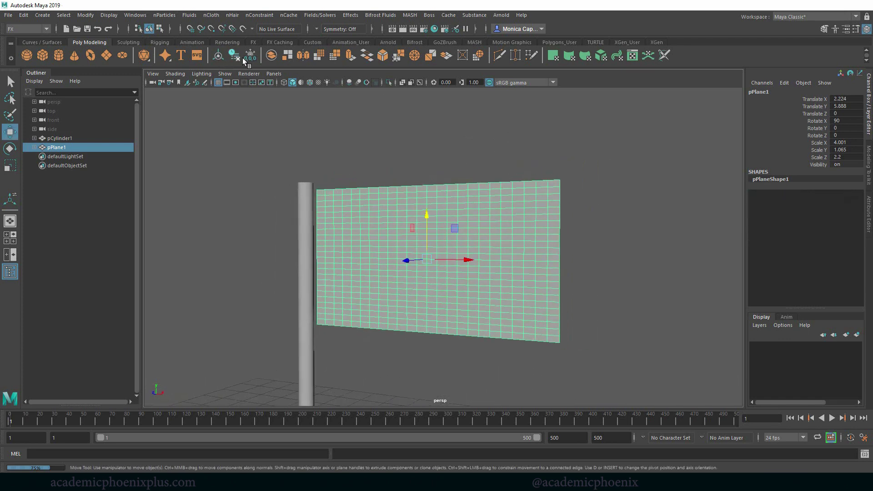
click(250, 55)
click(764, 91)
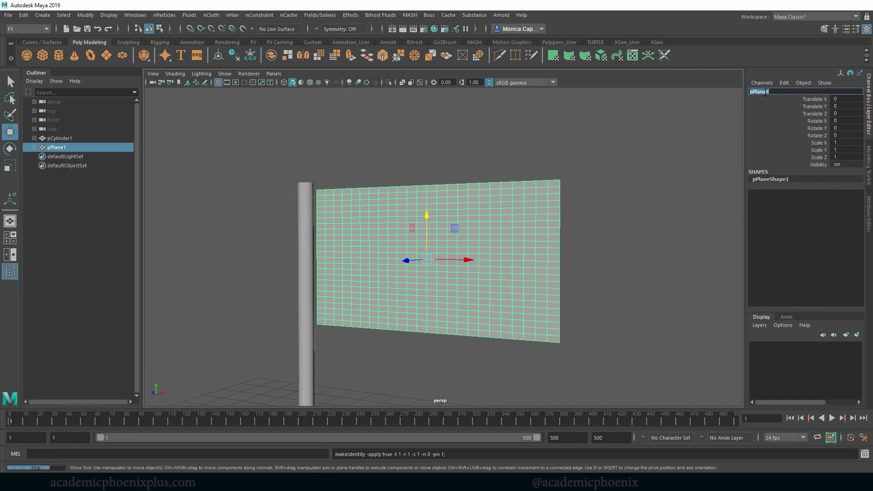
text(flag_geo)
key(Return)
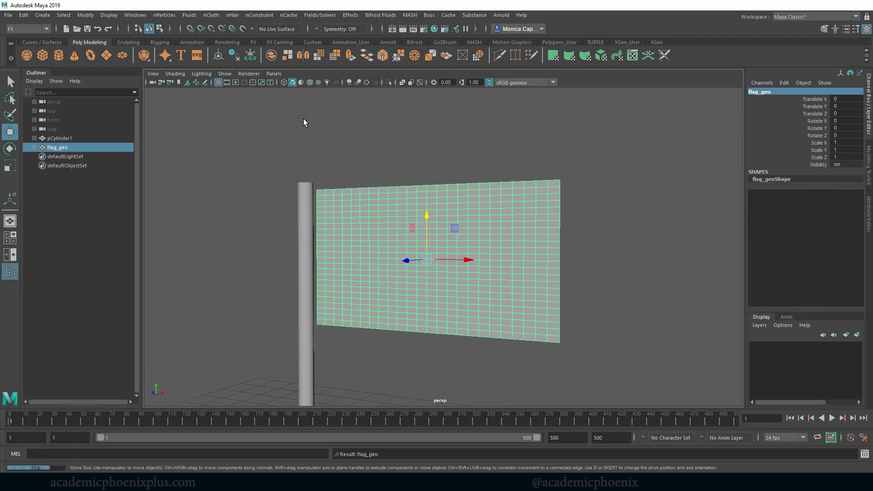
Step: Convert the denser flag_geo plane into an nCloth object
click(211, 15)
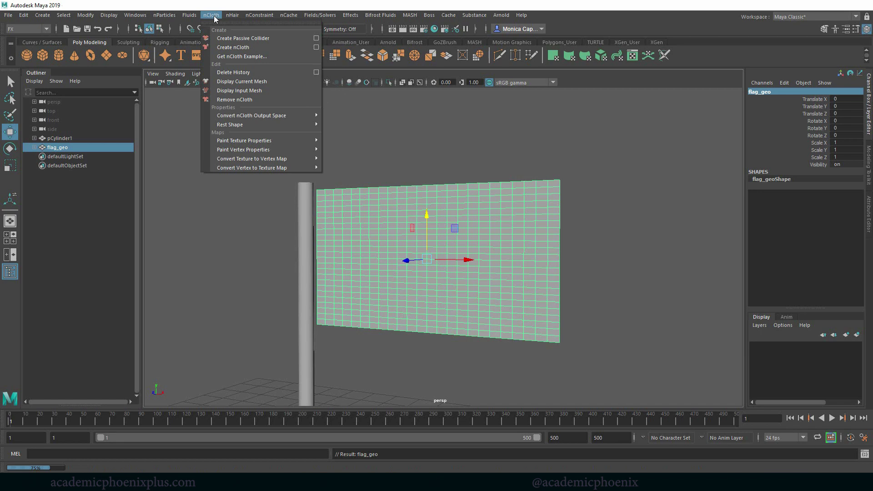
click(234, 49)
click(376, 232)
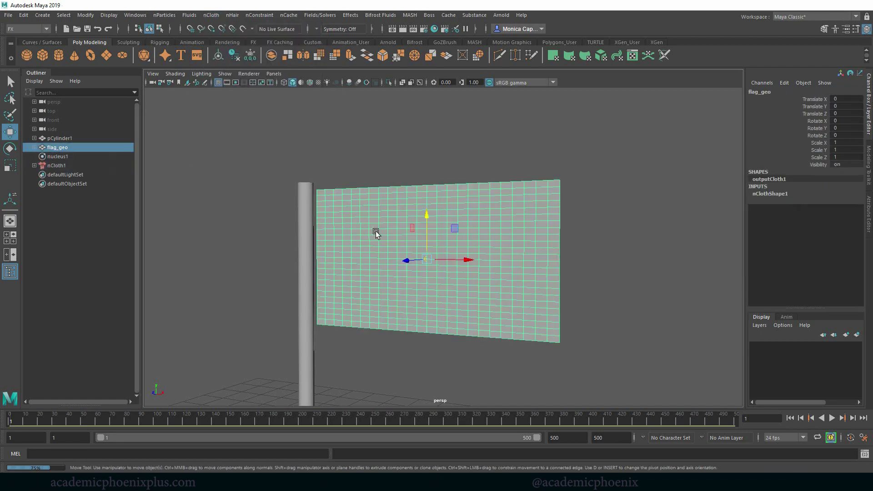
Step: Constrain the flag's column of vertices nearest the pole to the pole cylinder with a Point to Surface nConstraint
alt+drag(377, 210, 384, 217)
right_drag(391, 210, 357, 200)
drag(360, 328, 360, 329)
shift+click(345, 357)
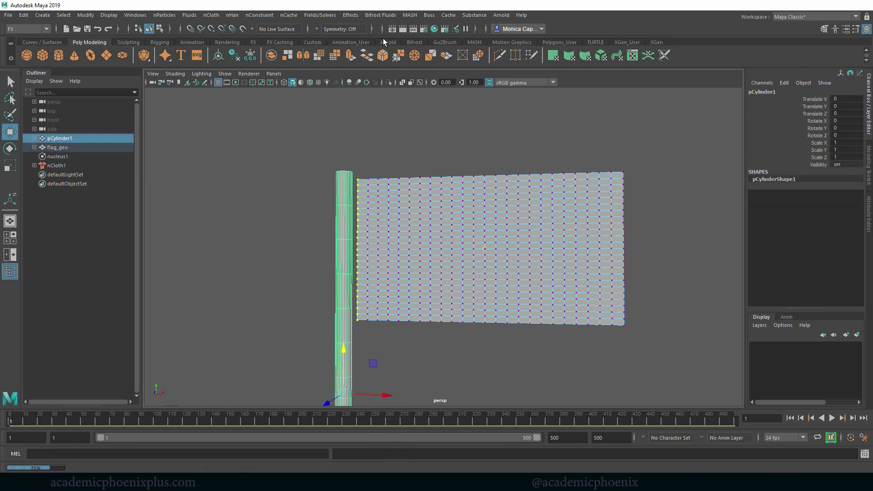
click(259, 15)
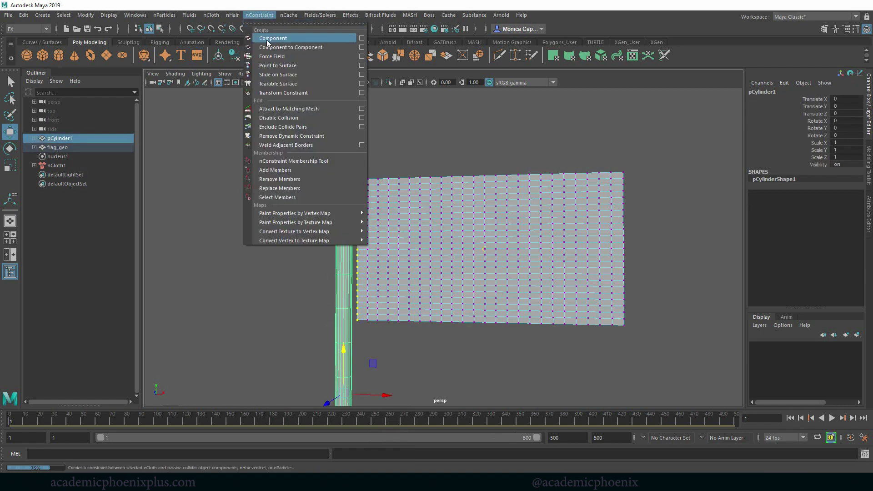
click(291, 66)
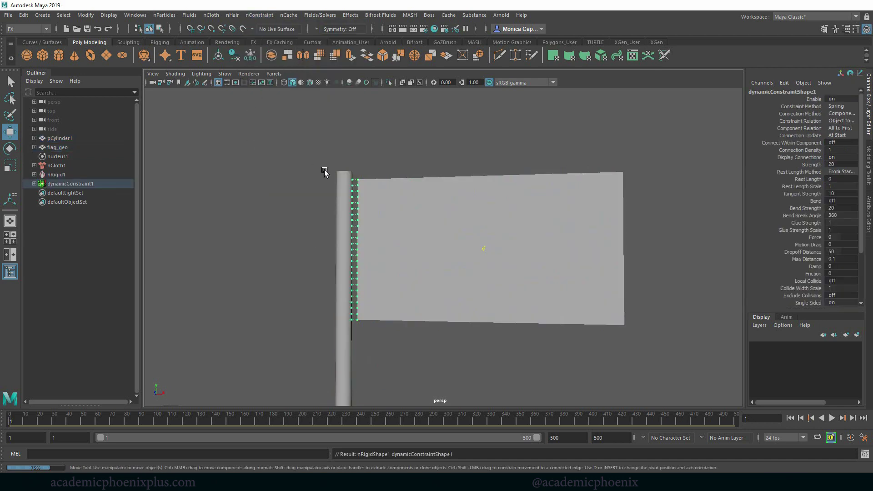
Step: Play the denser flag's simulation, inspect it against the pole, then stop and return to the first frame
click(832, 418)
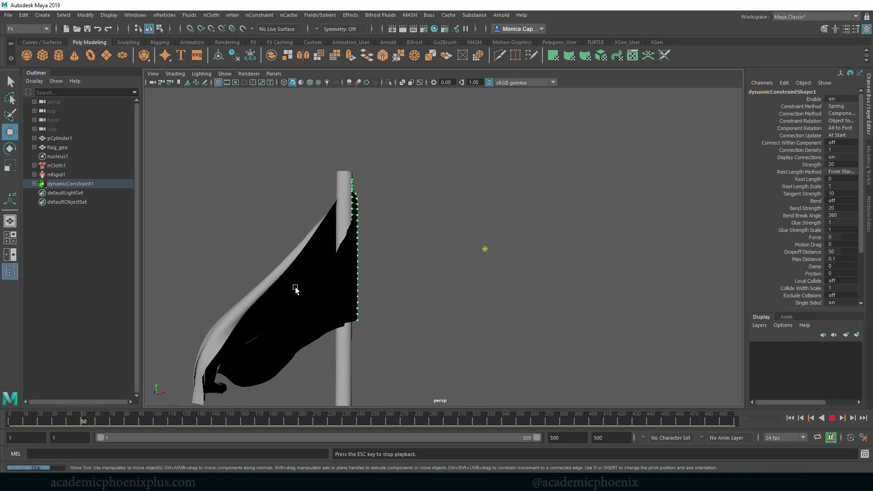
alt+drag(452, 318, 463, 305)
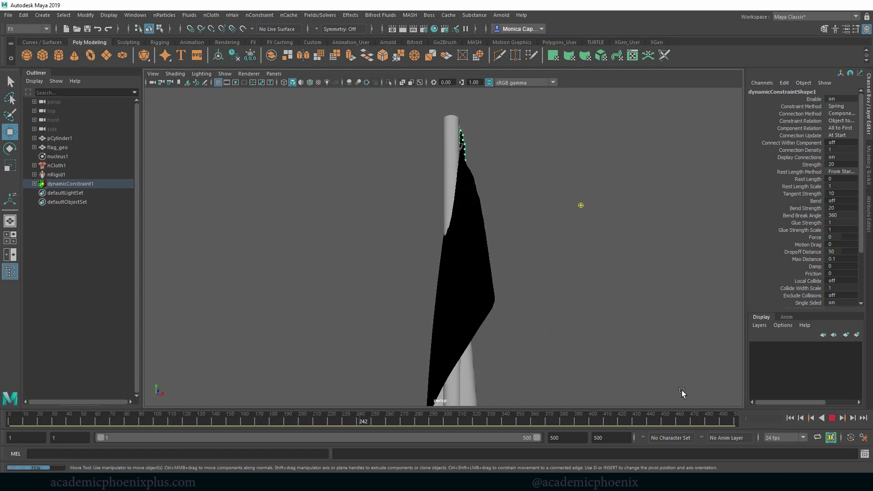
click(832, 418)
click(790, 418)
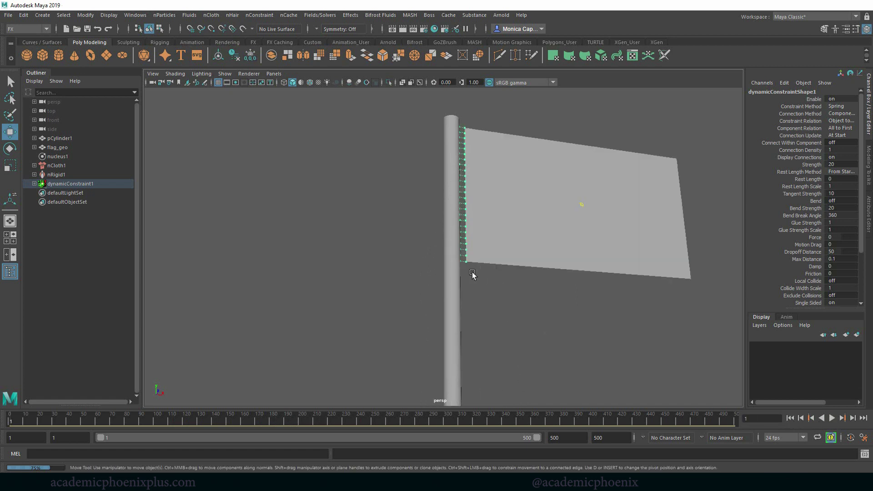
Step: Make the pole cylinder a passive collider for the nCloth flag
click(451, 296)
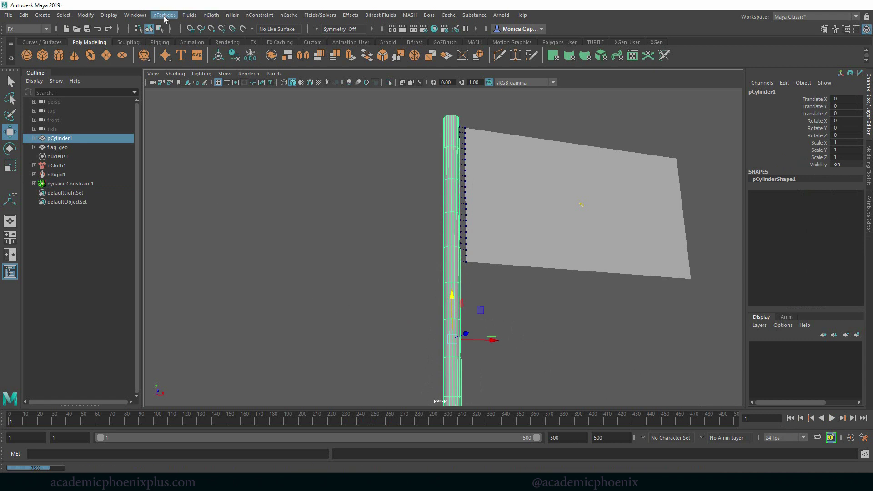
click(165, 15)
click(218, 16)
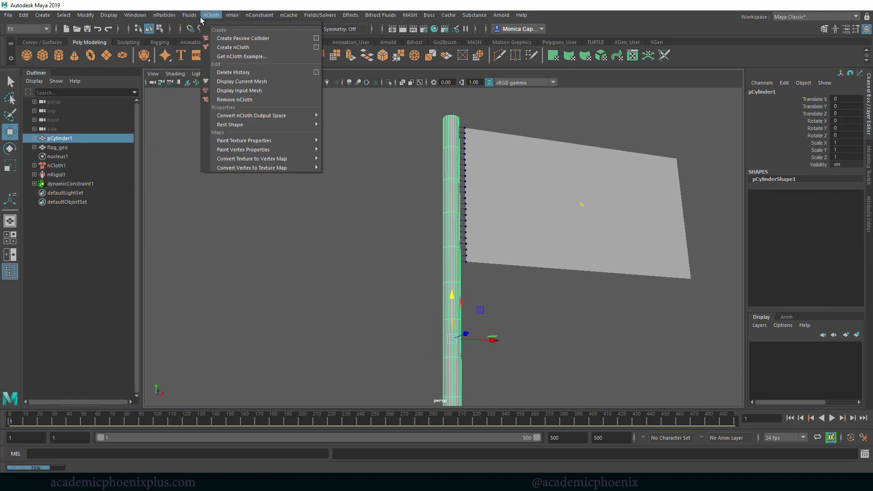
click(233, 39)
Step: Play the simulation to check the flag's collision with the pole, then stop it
alt+drag(513, 254, 477, 269)
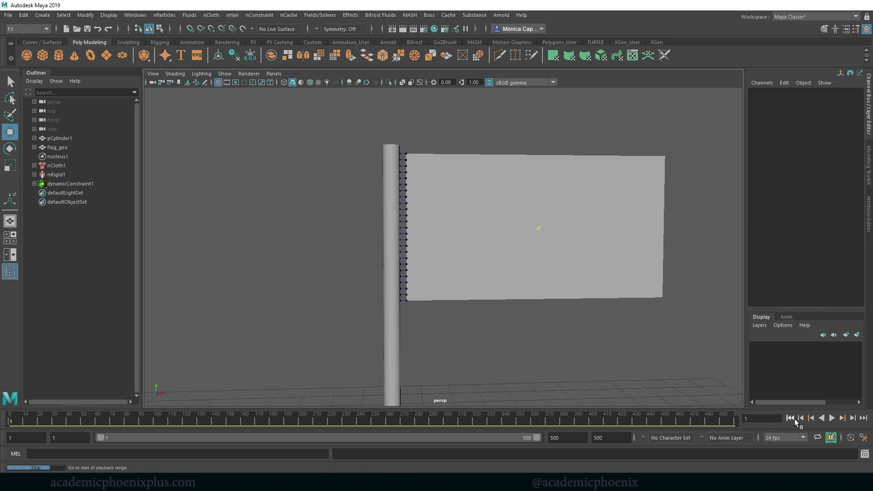
click(833, 418)
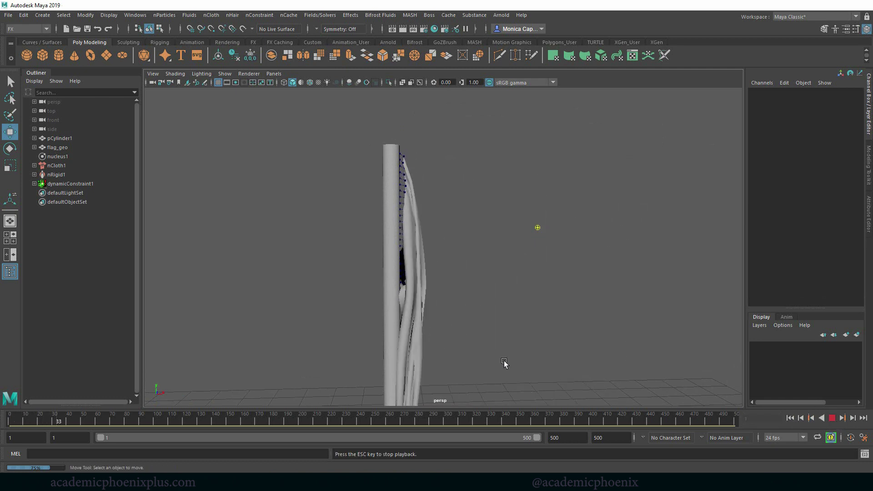
alt+drag(540, 302, 490, 312)
click(832, 418)
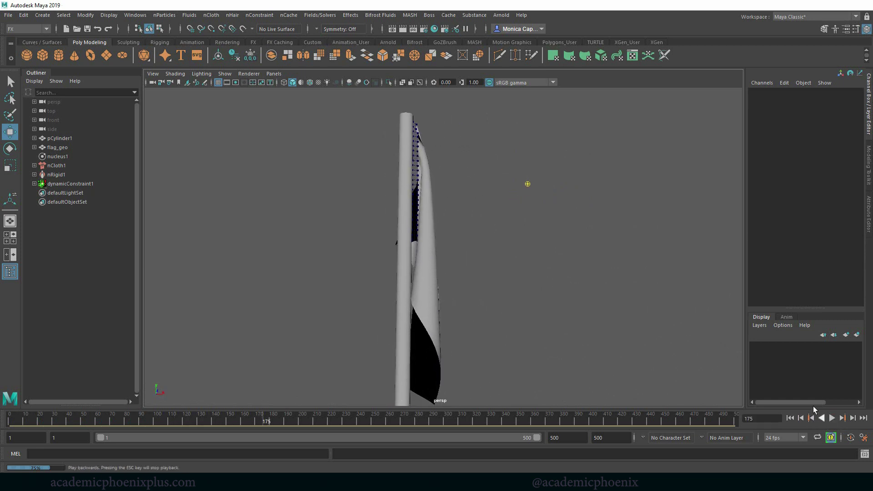
Step: Set nucleus1's wind speed to 14.946 and air density to 1.304 while the simulation is playing
click(64, 157)
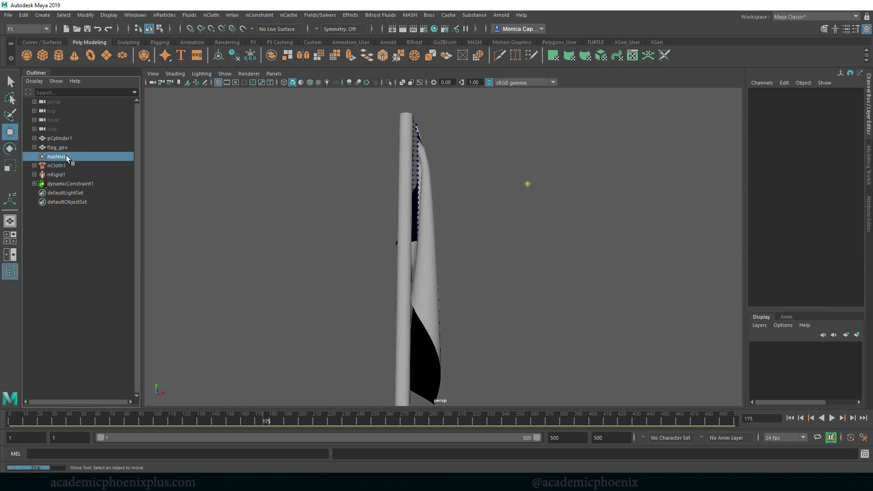
key(ctrl+a)
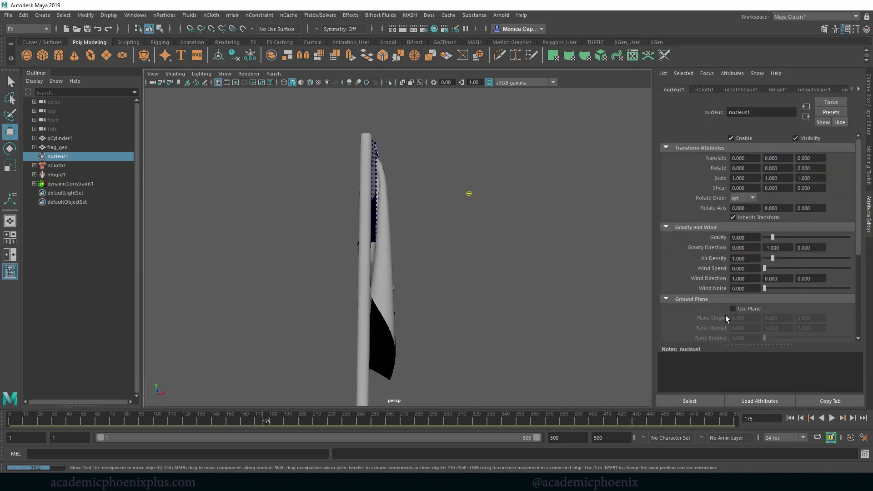
click(833, 419)
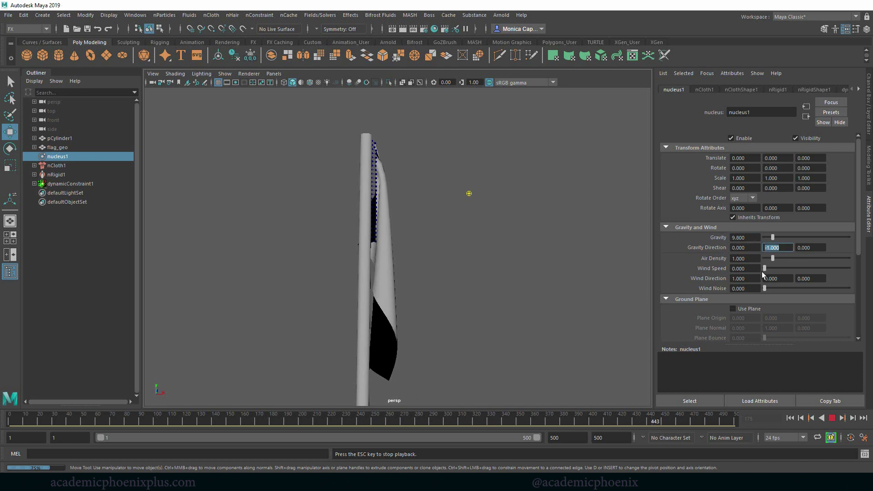
click(740, 268)
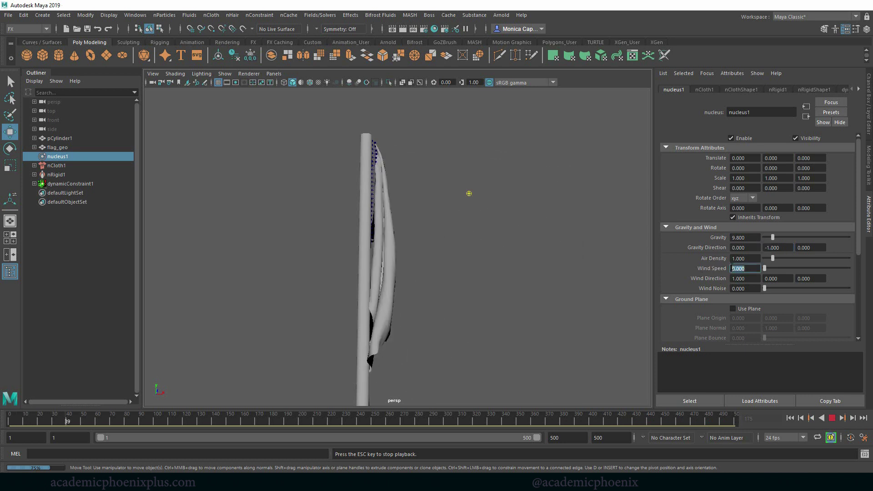
drag(764, 268, 790, 268)
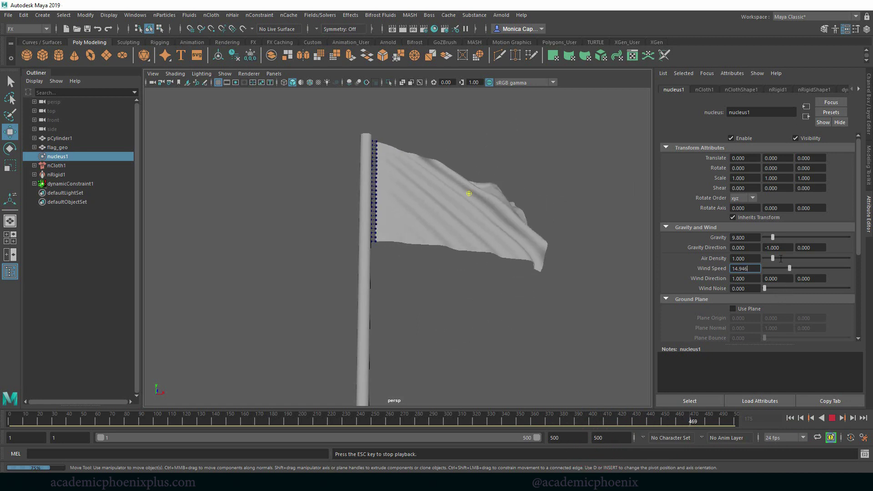
mouse_move(774, 258)
mouse_down()
mouse_move(794, 258)
mouse_move(766, 258)
mouse_move(780, 260)
mouse_up()
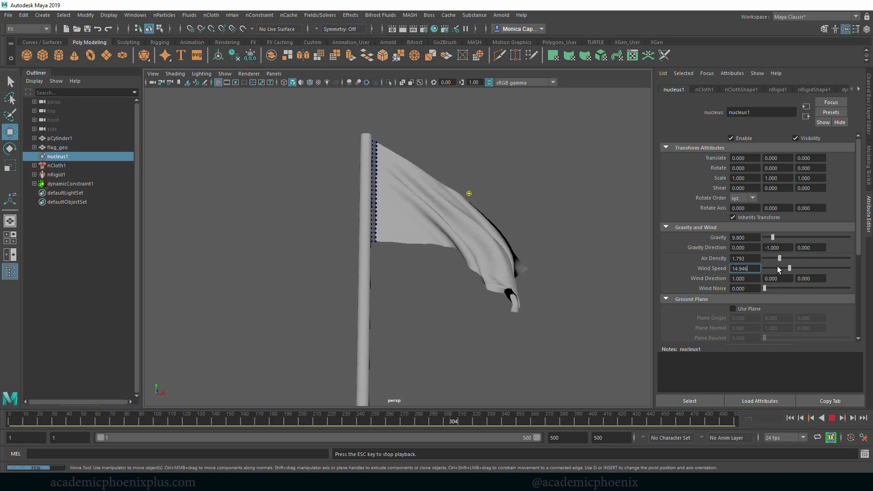
drag(779, 260, 776, 259)
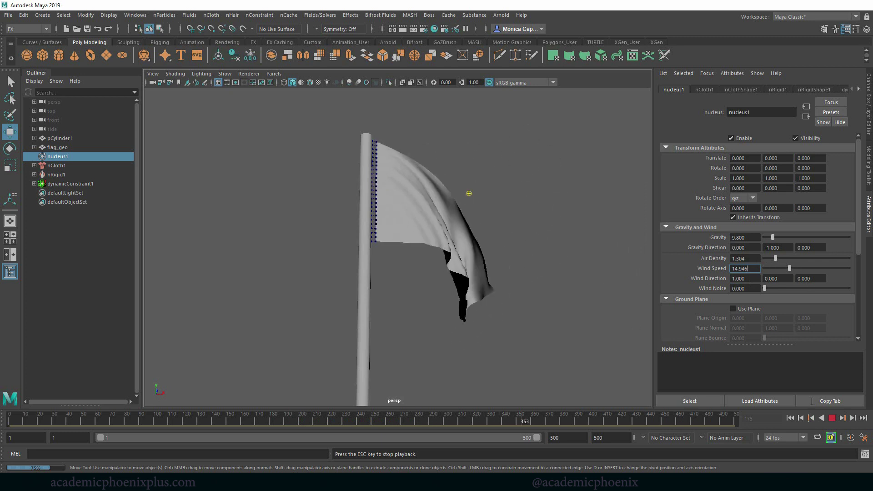
Step: Try nucleus1's X wind direction at -1 during playback, and set it back to 1
click(797, 419)
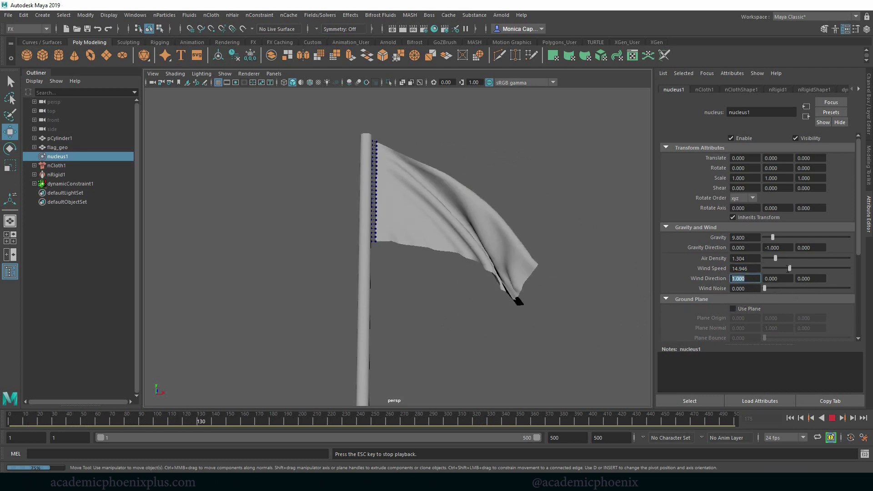
text(-1)
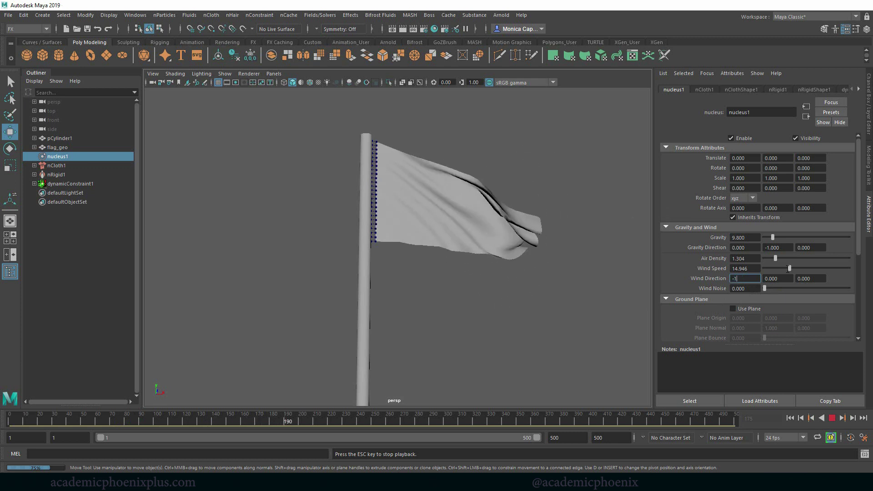
key(Return)
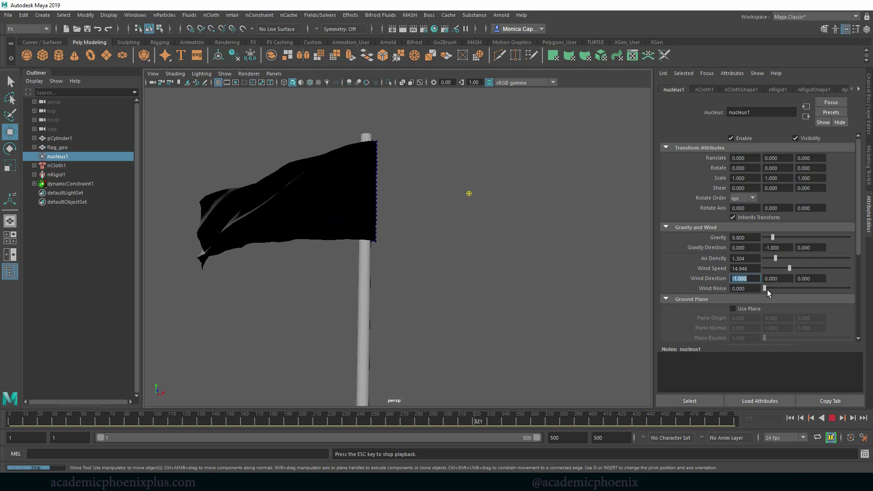
text(1)
key(Tab)
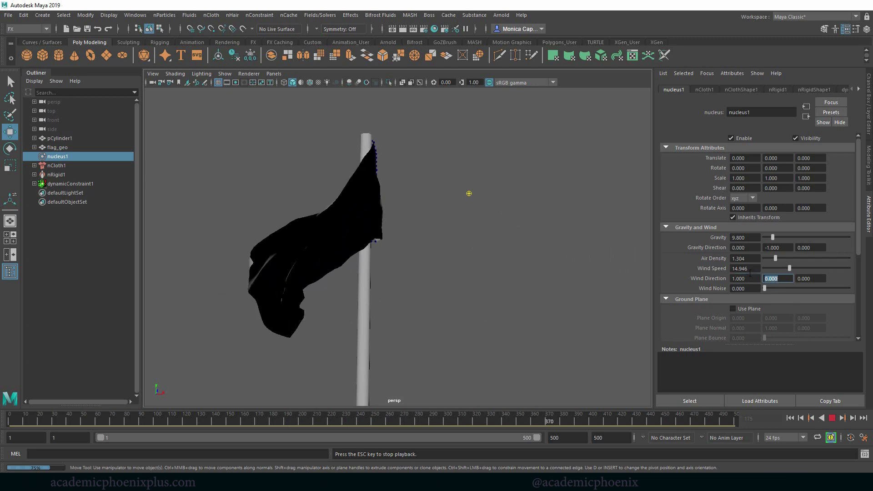
Step: Set nucleus1's wind noise to 0.380 and stop the playback
drag(770, 289, 799, 288)
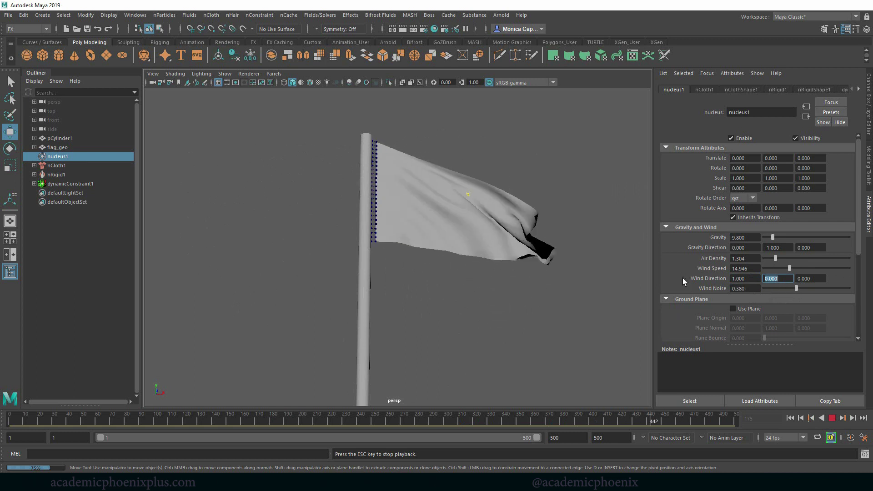
click(833, 419)
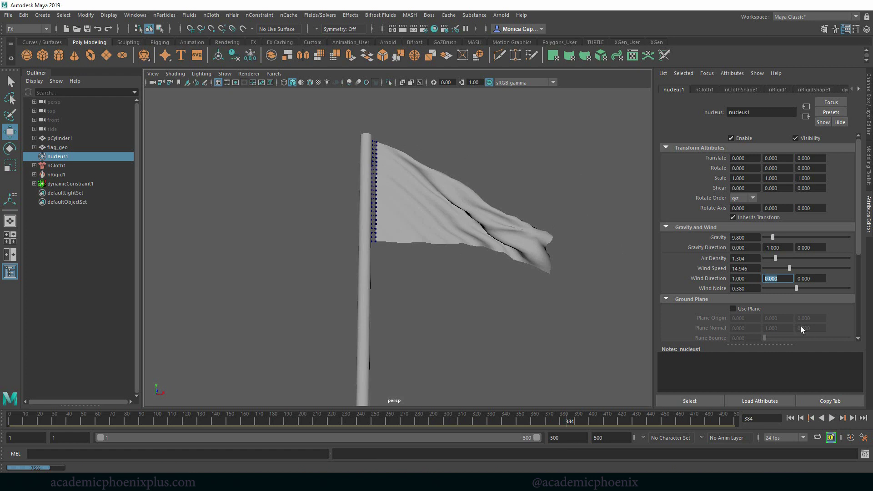
Step: Assign a new Arnold aiStandardSurface material to flag_geo and set its base weight to 1
click(537, 260)
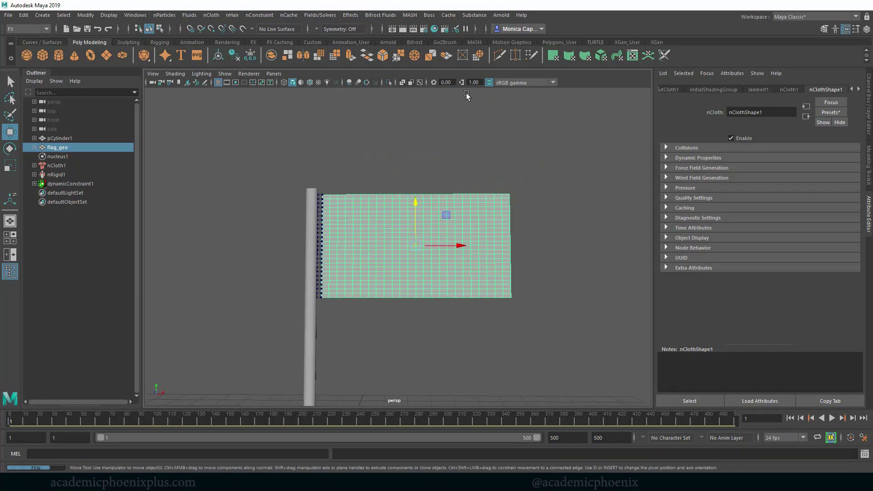
right_drag(383, 203, 392, 244)
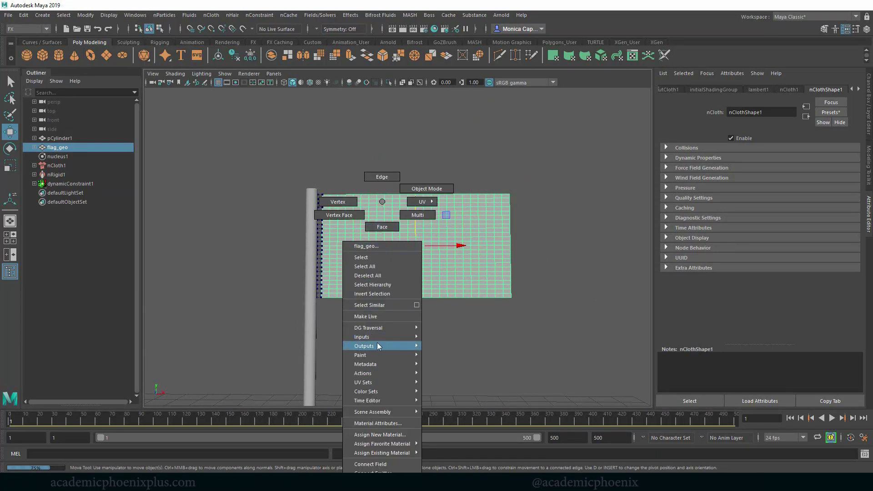
right_drag(378, 346, 387, 435)
click(328, 233)
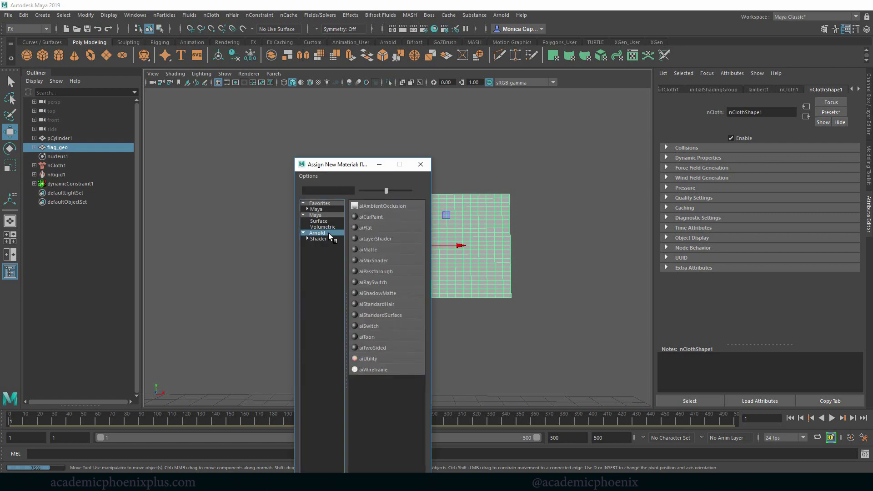
click(388, 315)
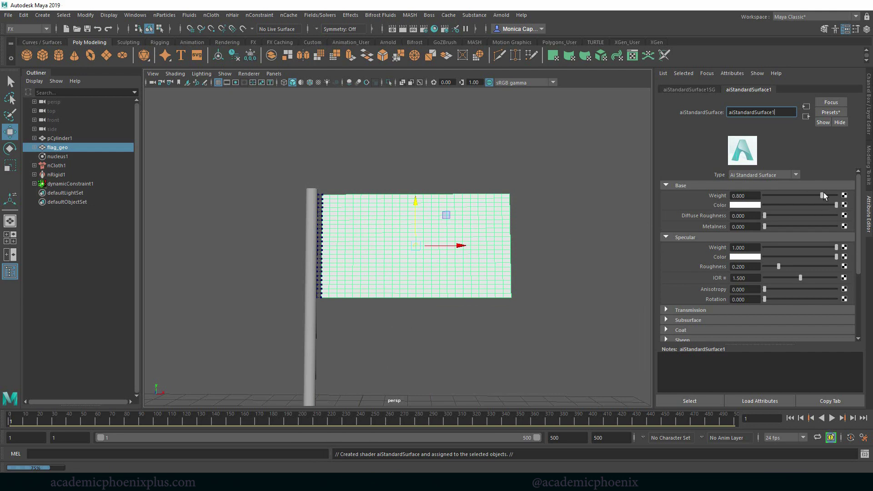
drag(822, 195, 857, 208)
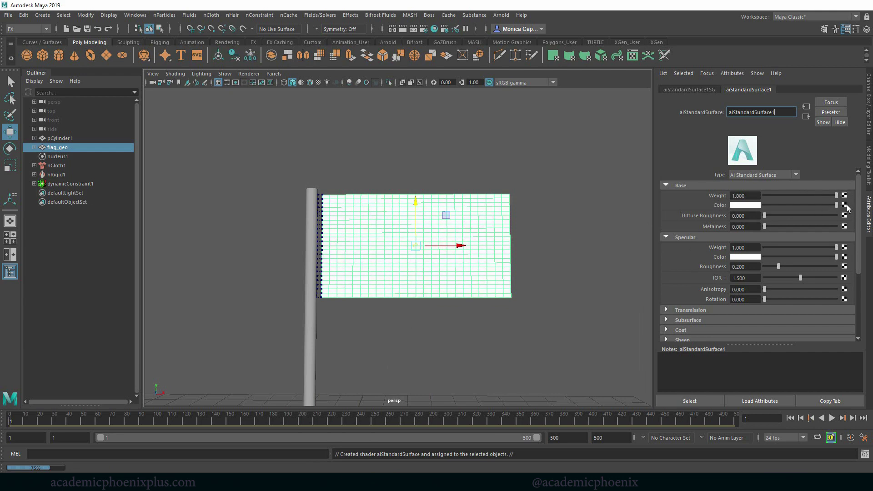
Step: Load HordeFlag.jpg as a file texture for the material's base color and turn on textured viewport display
click(845, 206)
click(386, 238)
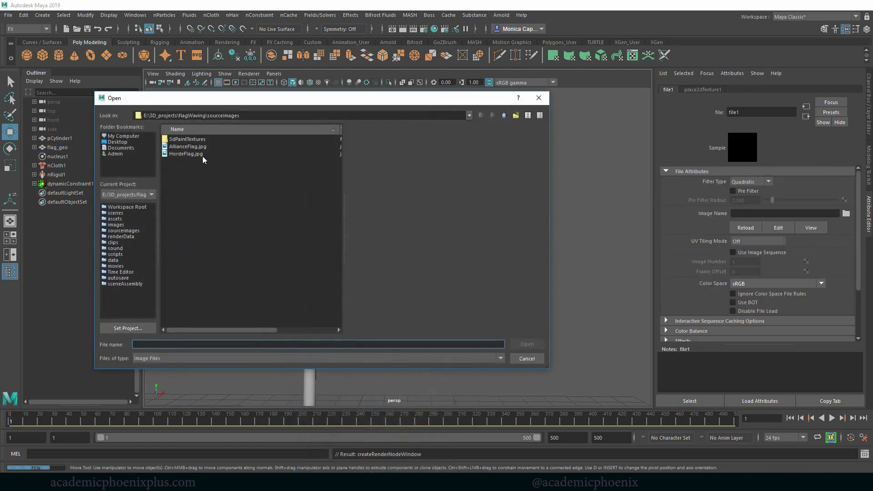
click(194, 154)
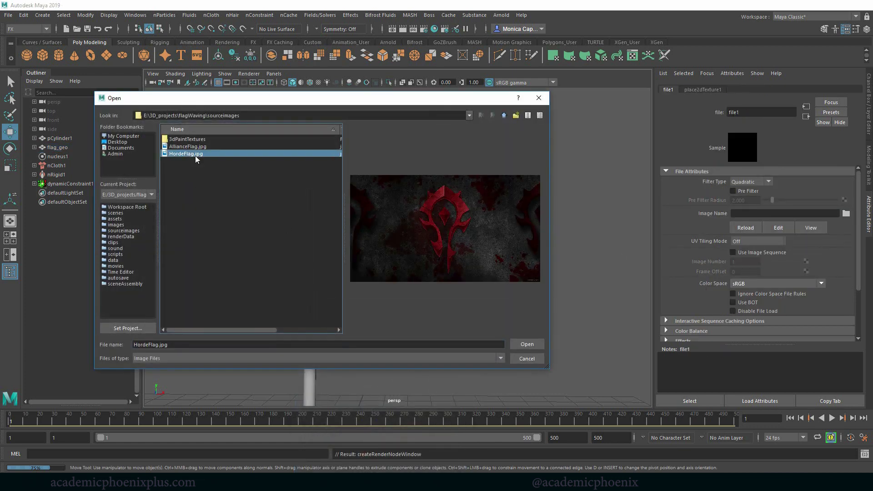
double_click(195, 153)
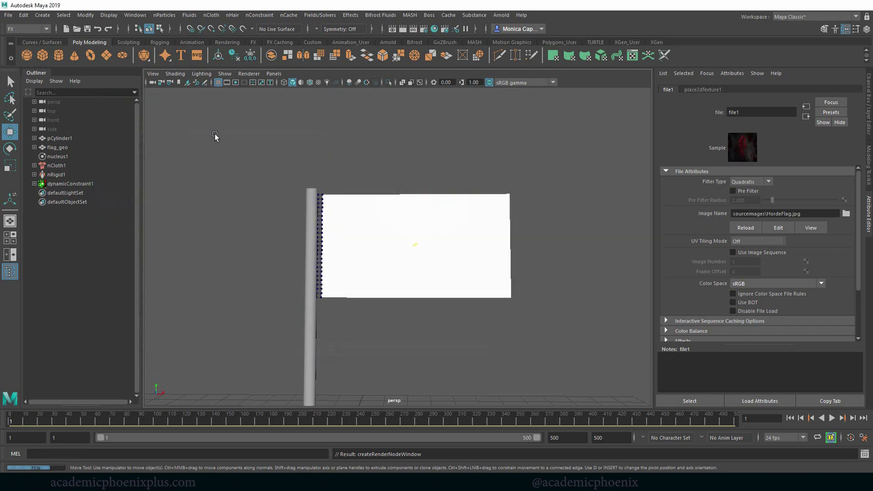
click(411, 167)
key(6)
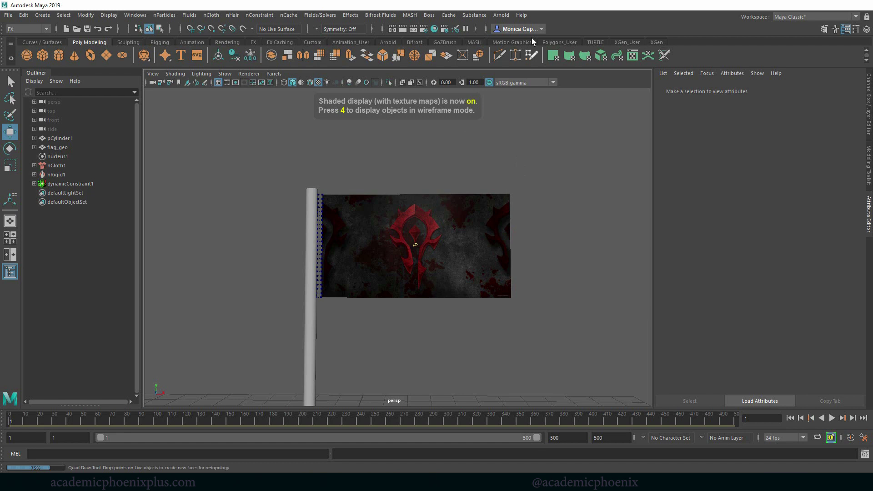
Step: Add an Arnold Physical Sky light and render the perspective view in the Arnold RenderView
click(502, 15)
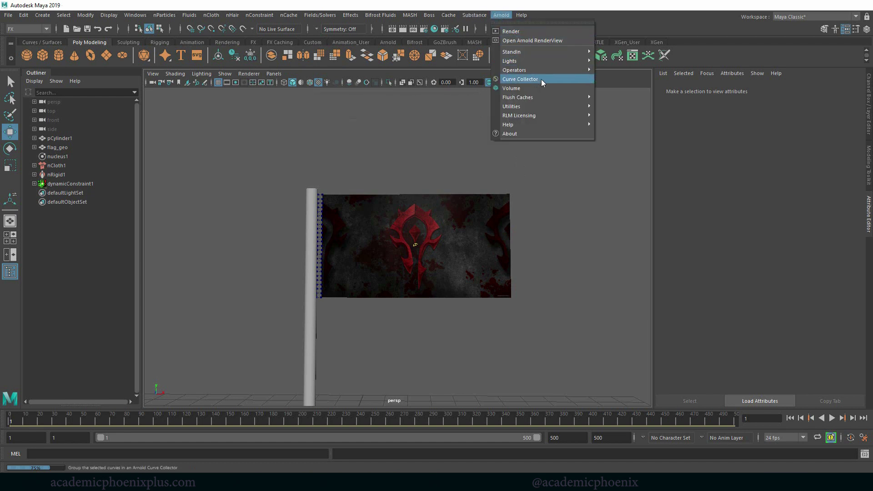
mouse_move(538, 60)
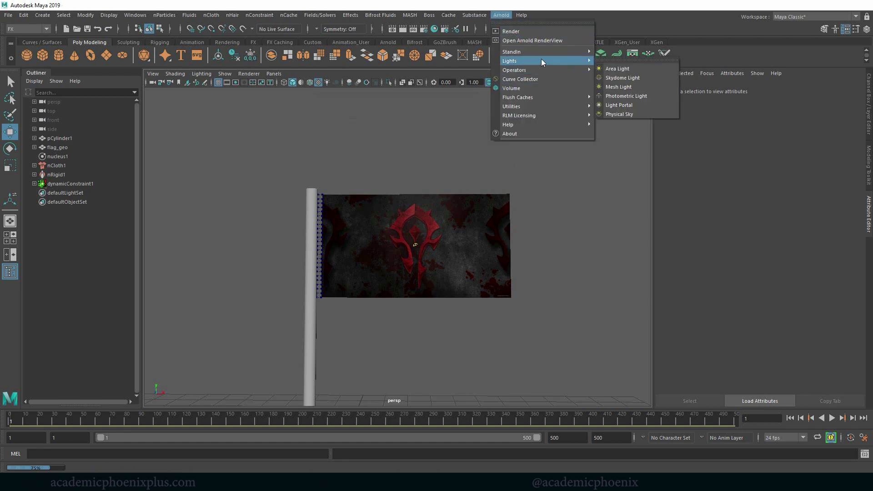
click(614, 114)
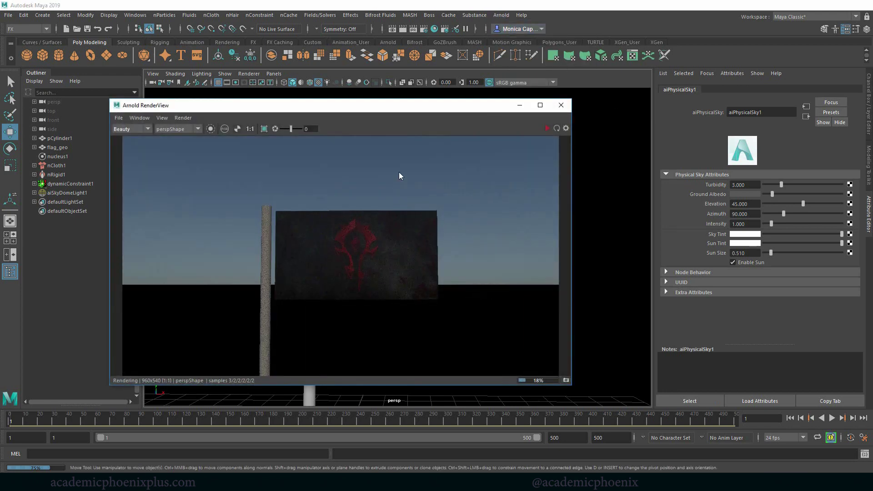
Step: Play the flag simulation with the Arnold render updating, and stop at frame 19
alt+drag(616, 200, 608, 178)
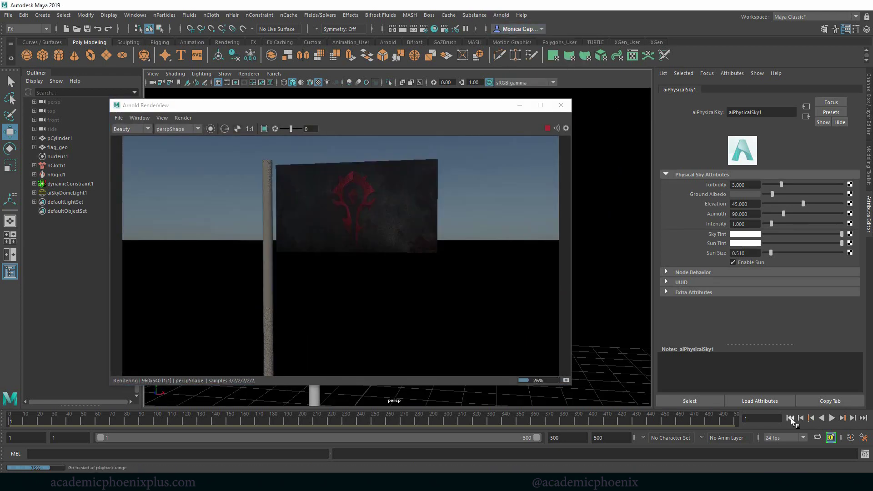
click(832, 418)
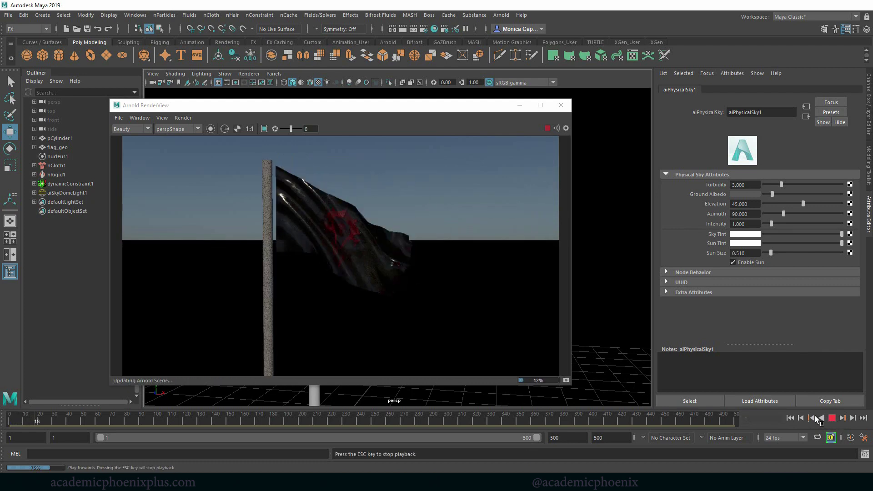
key(Escape)
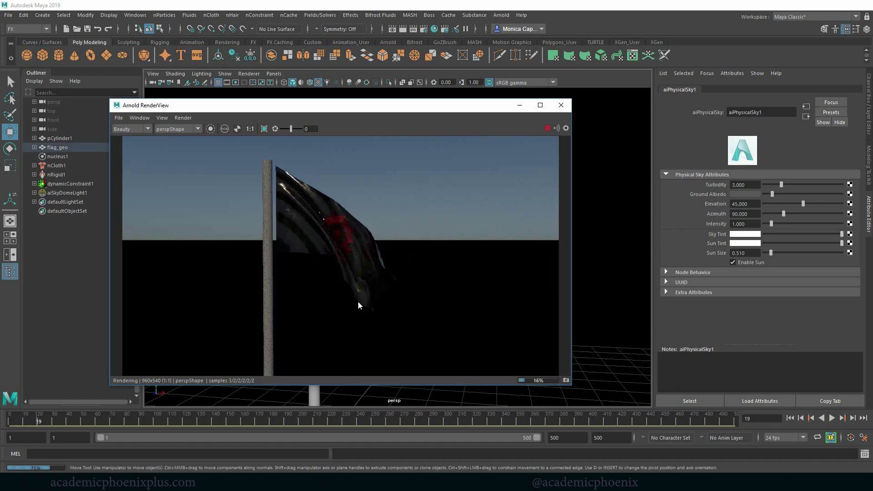
Step: Rename the flag's material horde_aiStandardSurface and set its specular roughness to 0.769
click(361, 292)
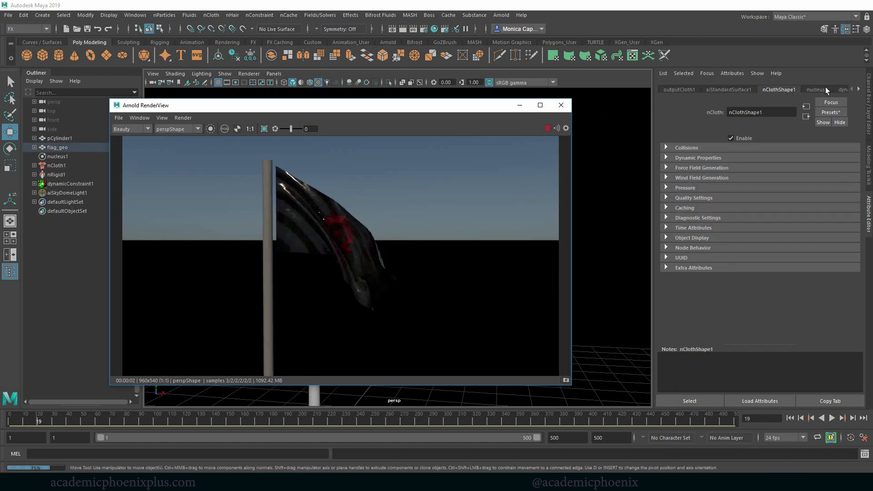
click(746, 89)
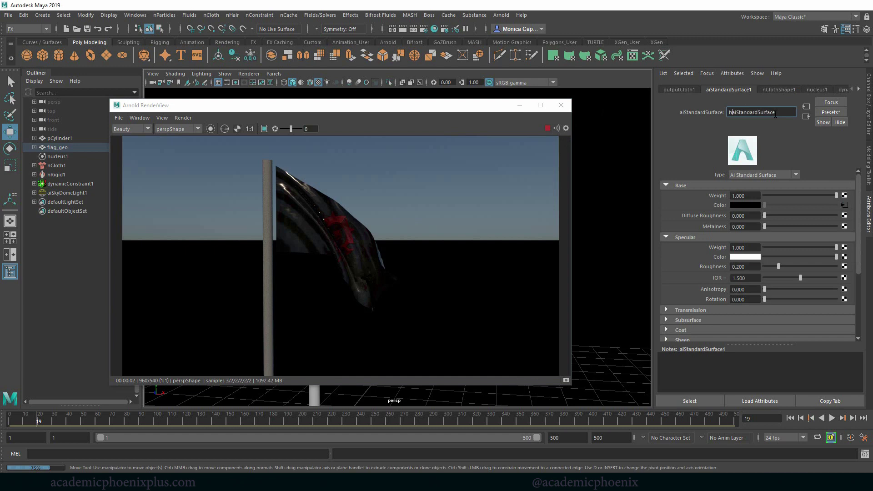
key(Return)
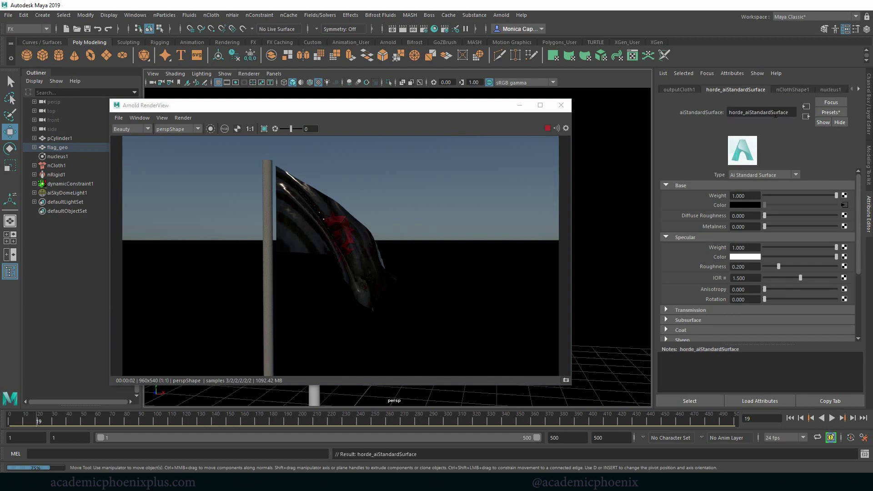
drag(796, 266, 819, 266)
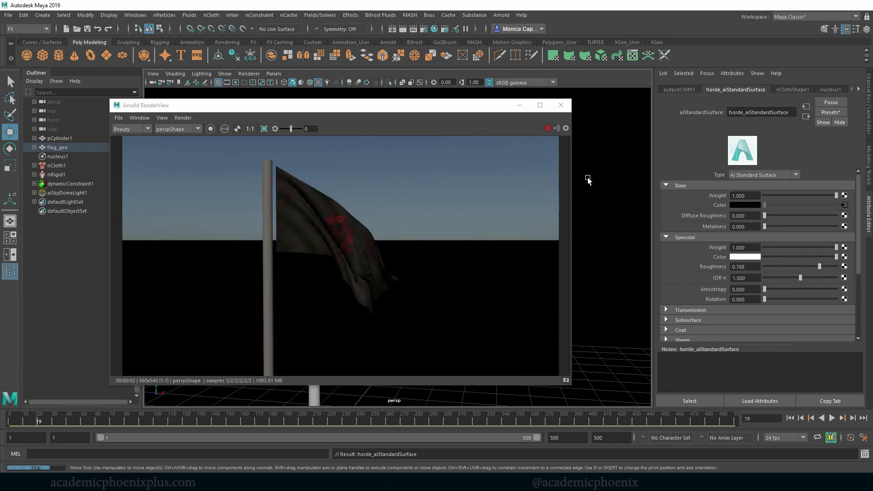
Step: Minimize the Arnold RenderView and graph the horde_aiStandardSurface network in the Hypershade
alt+drag(623, 164, 362, 165)
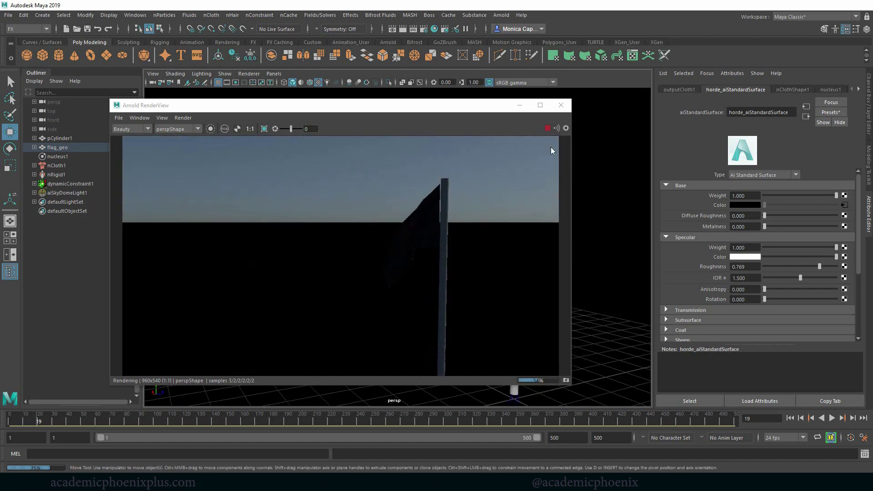
click(519, 105)
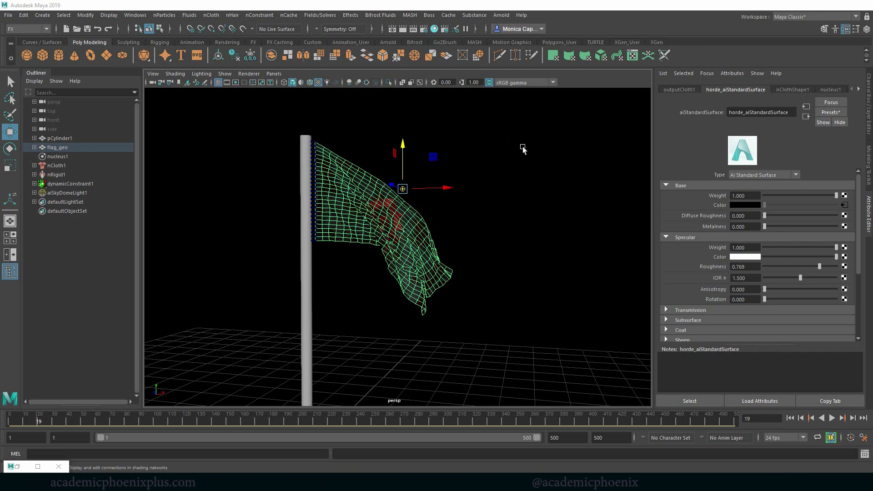
click(434, 28)
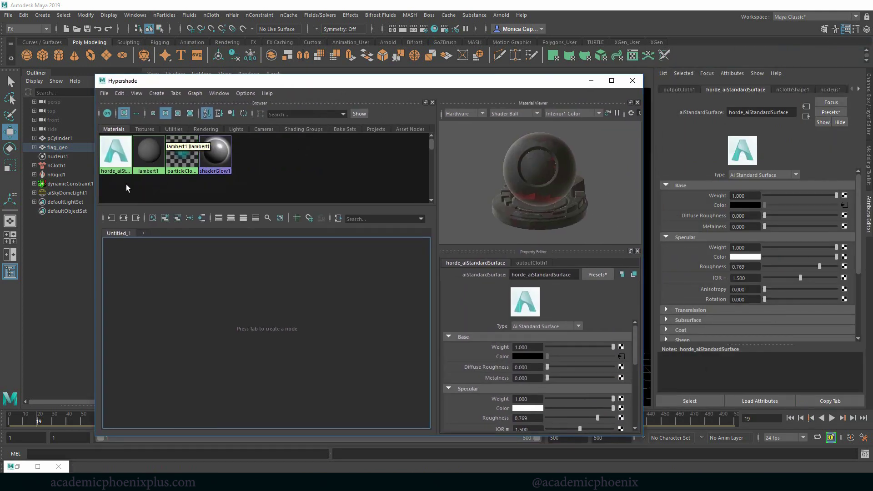
right_click(121, 157)
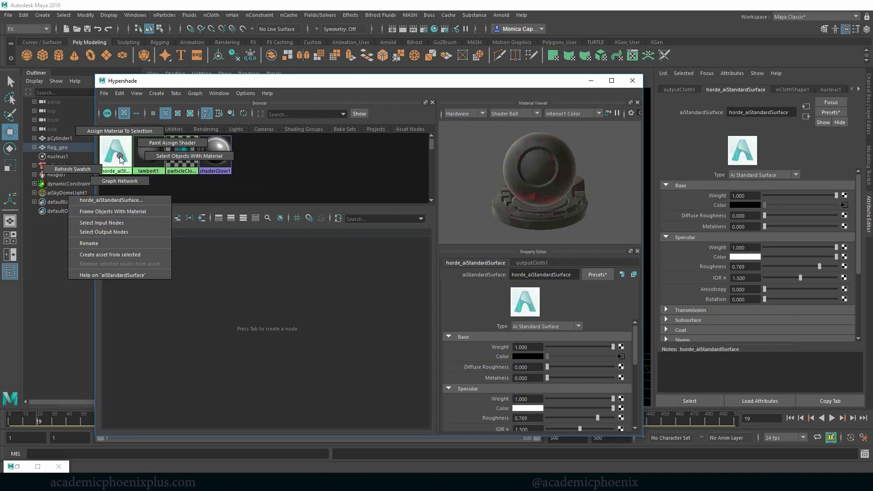
click(120, 181)
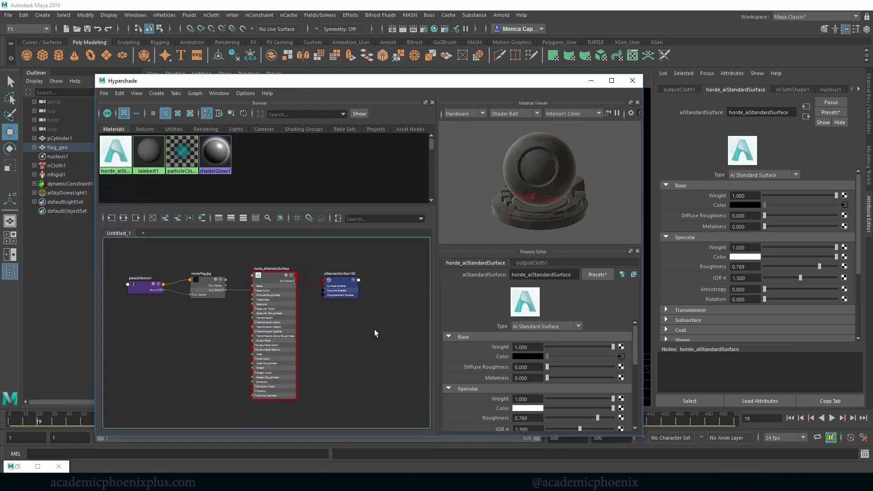
key(Tab)
text(tw)
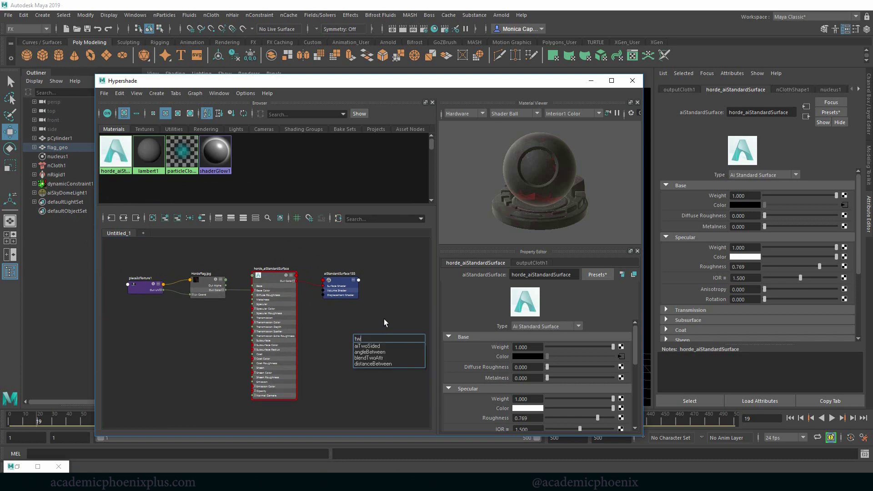
key(BackSpace)
key(BackSpace)
key(Escape)
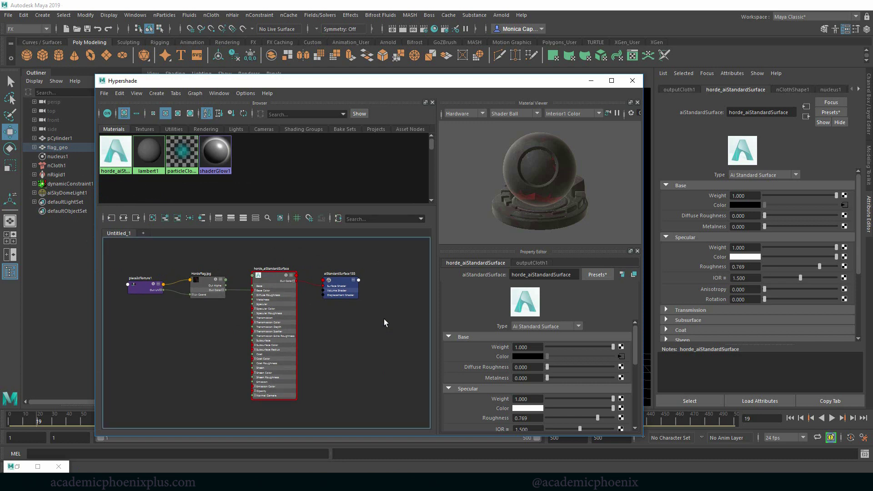
Step: Add an aiTwoSided node to the Hypershade graph and select the horde_aiStandardSurface node
key(Tab)
text(two)
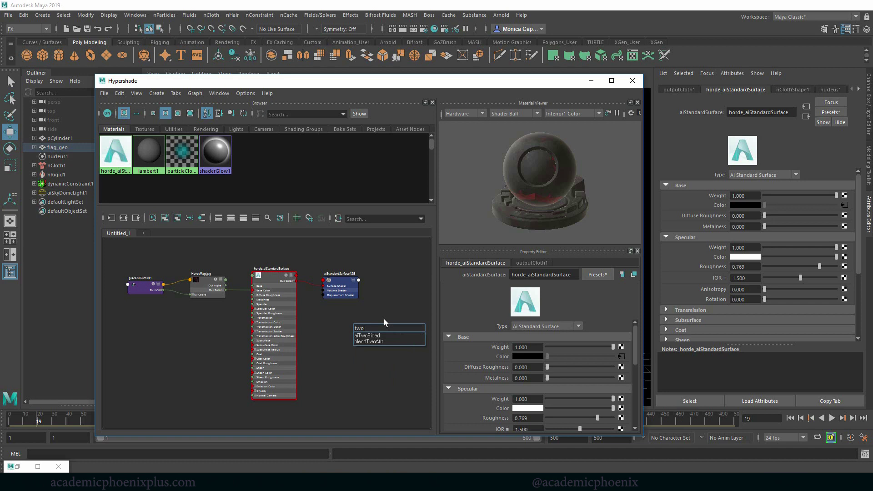
key(Down)
key(Return)
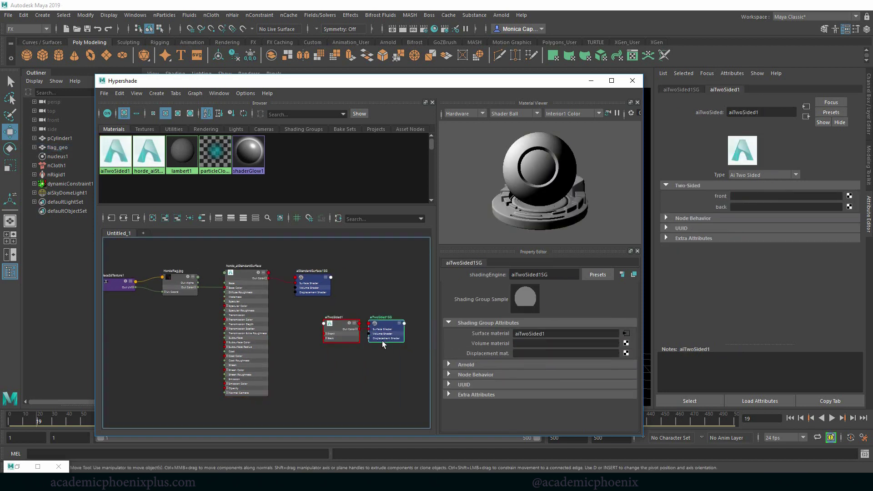
click(261, 277)
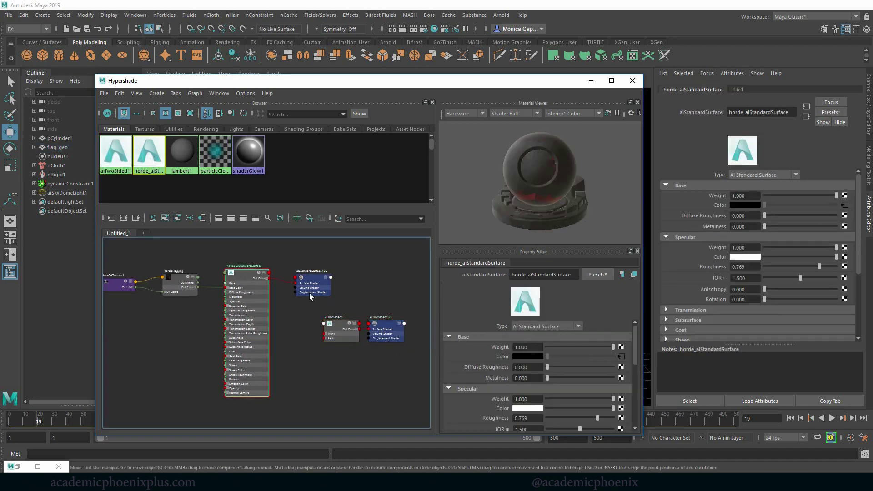
Step: Connect horde_aiStandardSurface to the front input of the aiTwoSided1 material
click(391, 327)
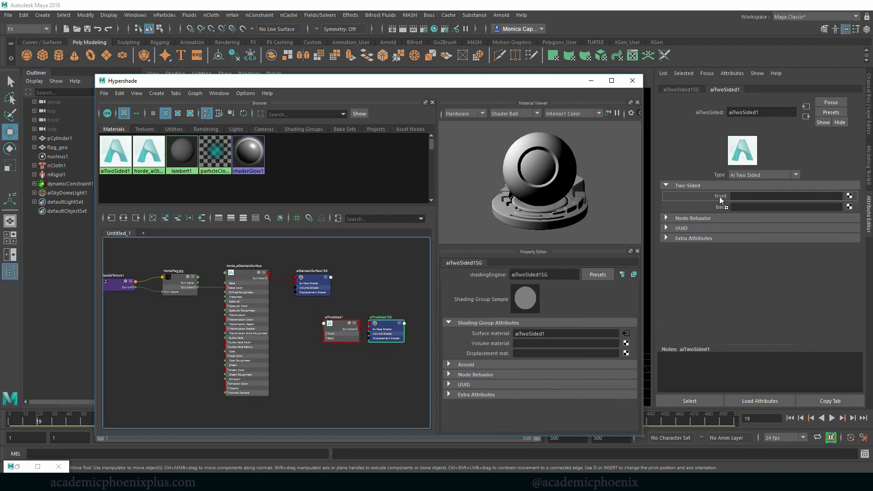
middle_drag(721, 200, 714, 199)
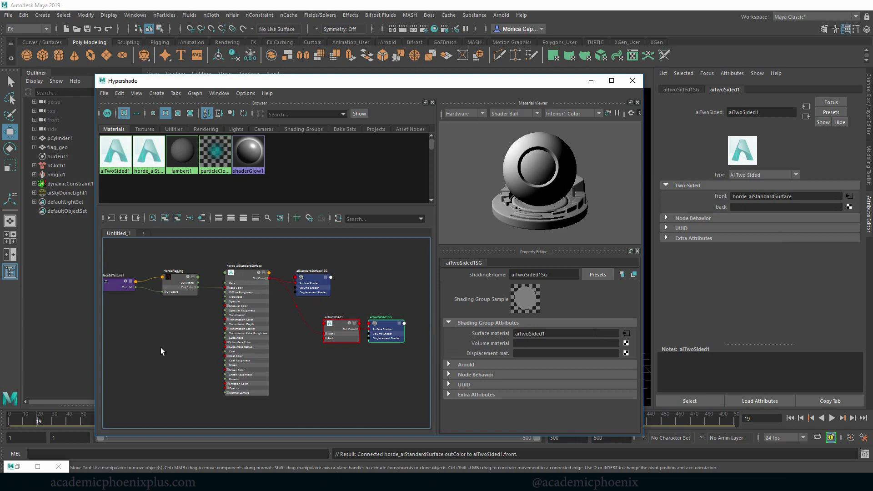
alt+middle_drag(292, 361, 293, 369)
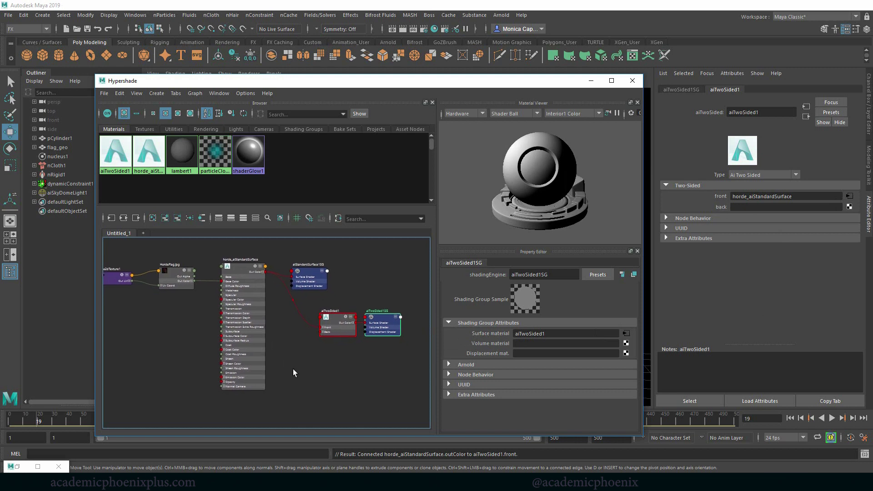
Step: Add a new aiStandardSurface node to the Hypershade graph and rename it alliance_aiStandardSurface
click(294, 370)
key(Tab)
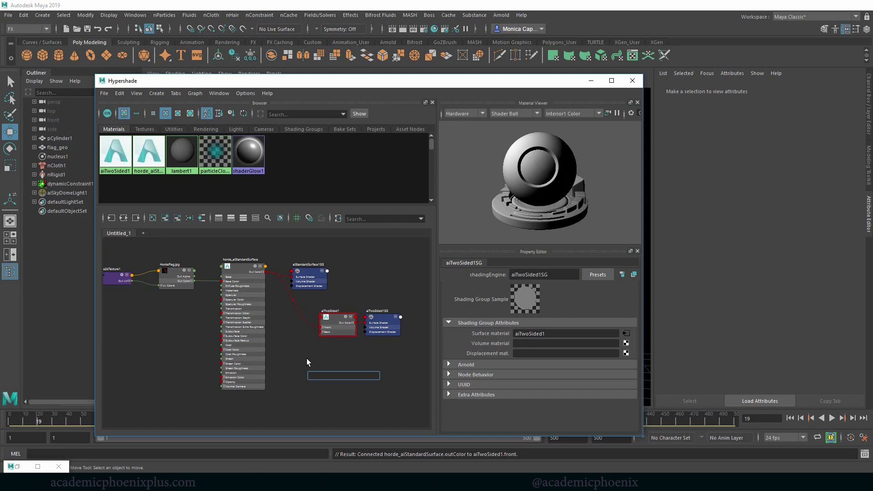
text(ais)
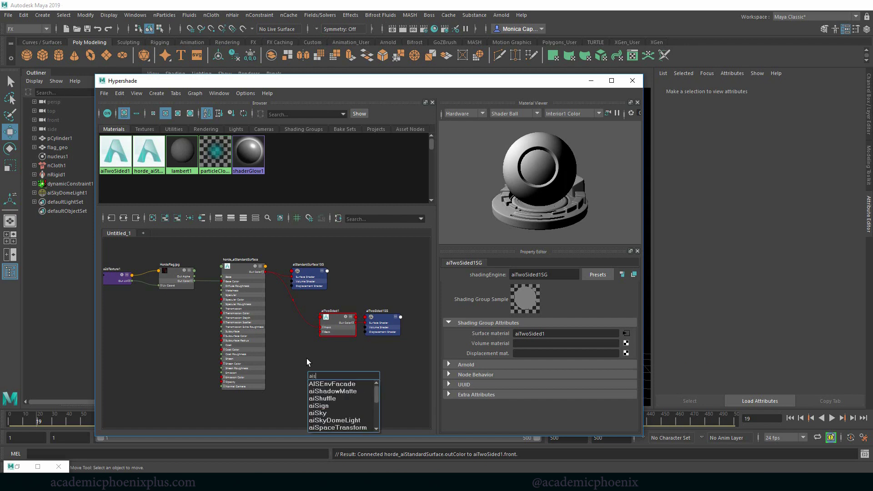
text(ta)
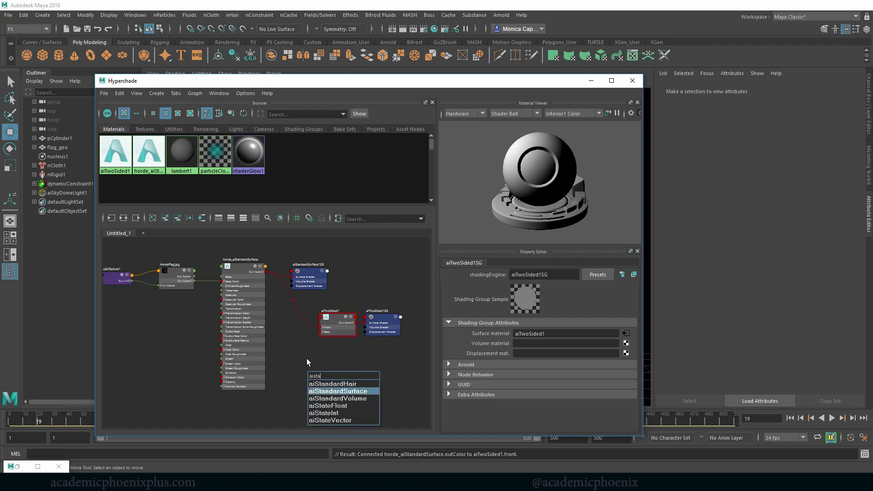
key(Return)
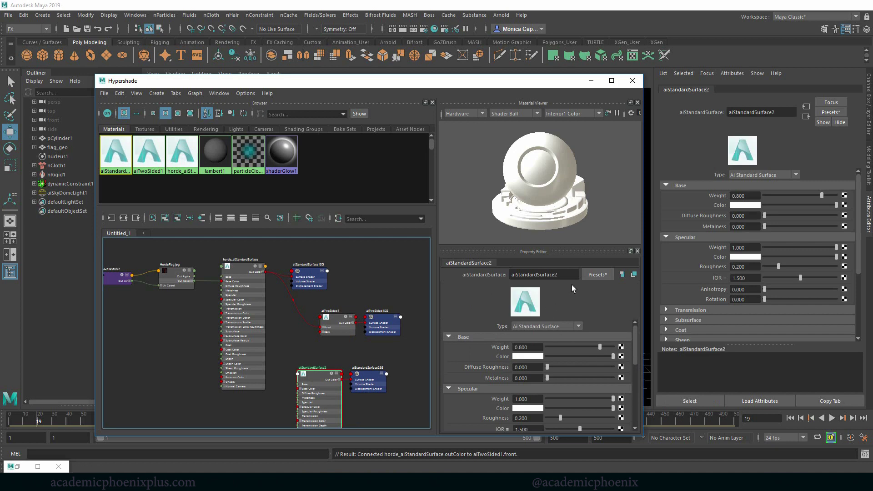
click(574, 274)
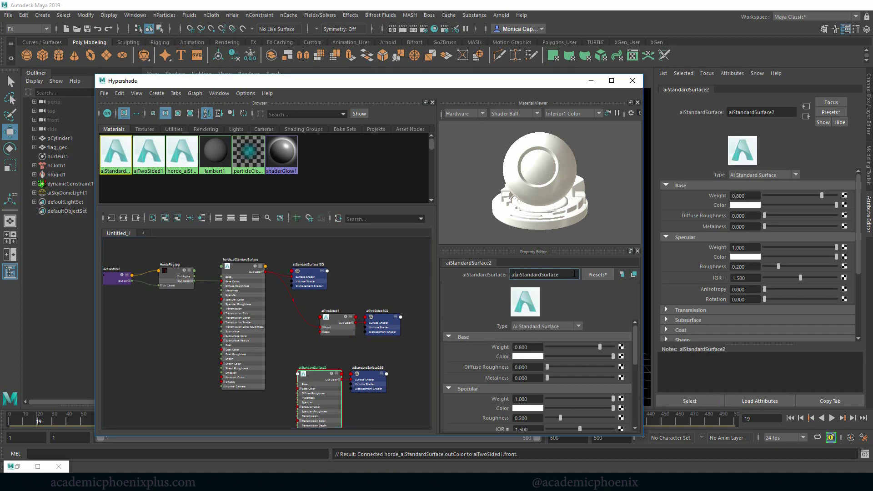
text(lliance_)
key(Return)
Step: Map a file texture using AllianceFlag.jpg to the base color of alliance_aiStandardSurface
click(621, 357)
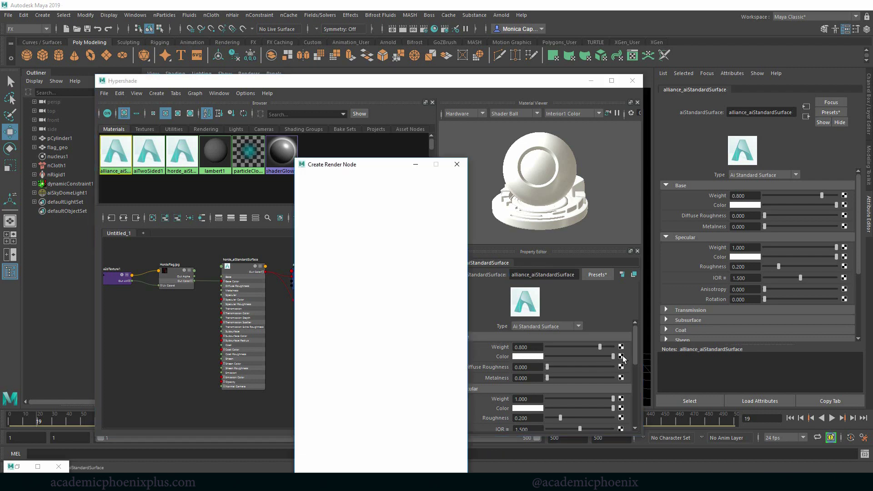
click(391, 241)
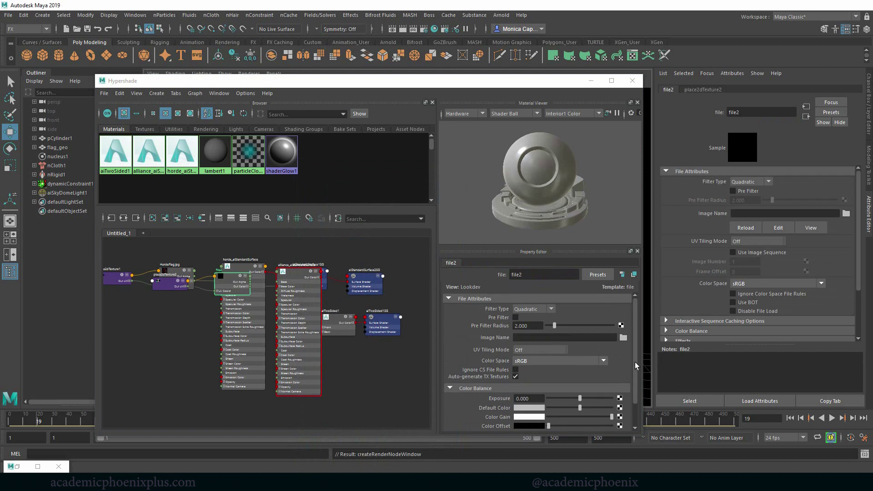
click(624, 337)
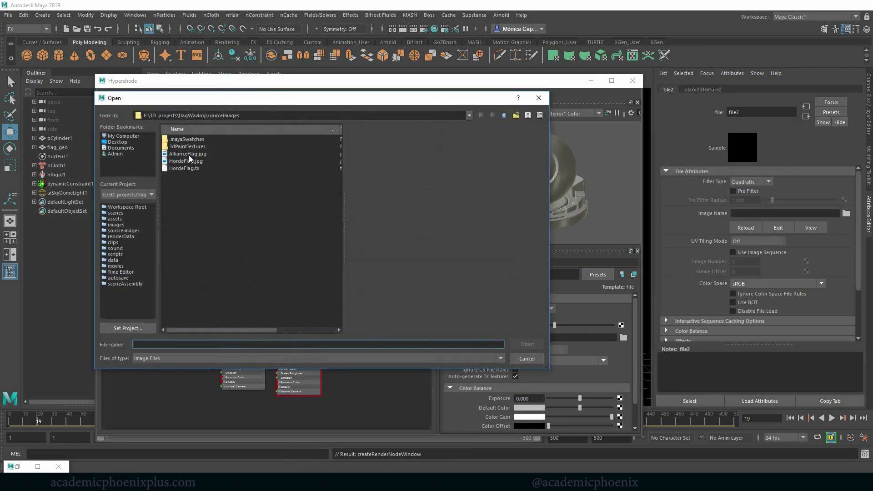
double_click(190, 154)
Step: Move the alliance_aiStandardSurface node clear of the others and connect it to the back input of aiTwoSided1
drag(283, 331, 249, 354)
click(337, 326)
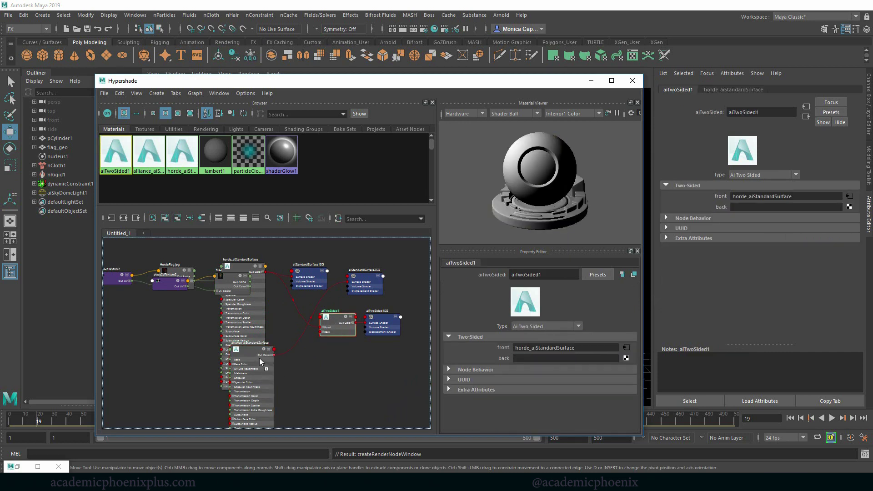
middle_drag(348, 363, 502, 359)
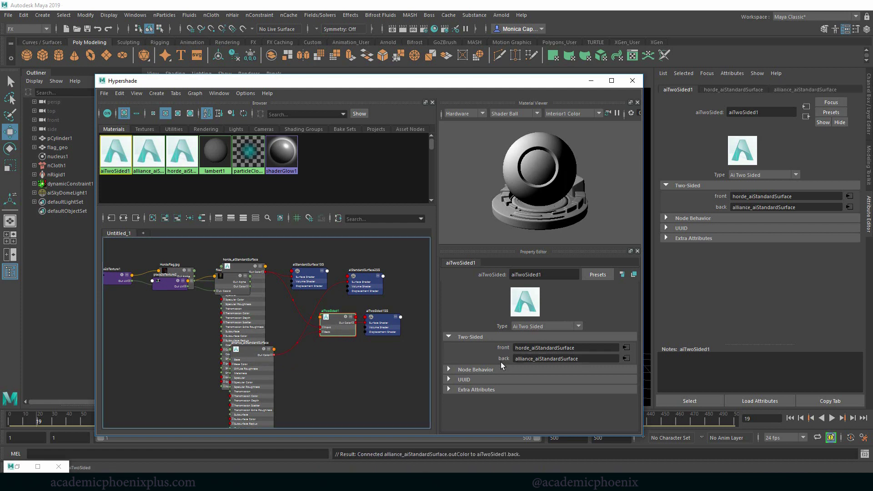
Step: Minimize the Hypershade, check the back of the flag in the Arnold RenderView, and close the render
click(591, 81)
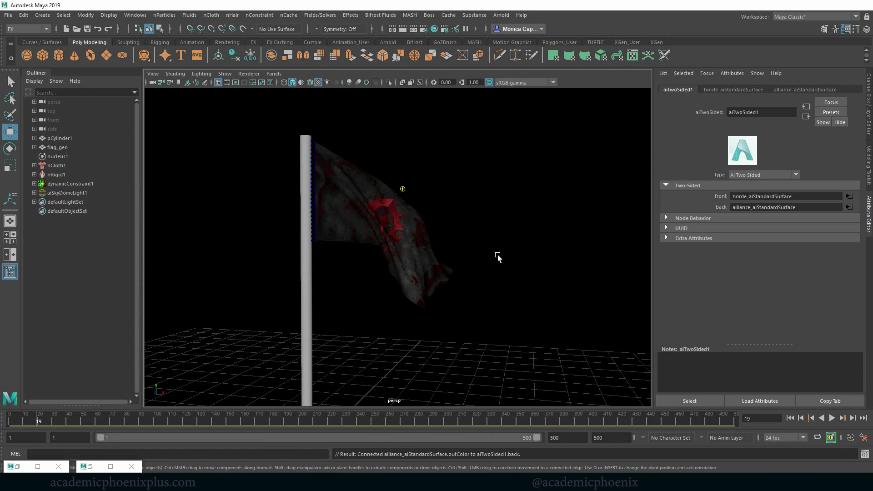
alt+drag(483, 240, 336, 217)
click(502, 15)
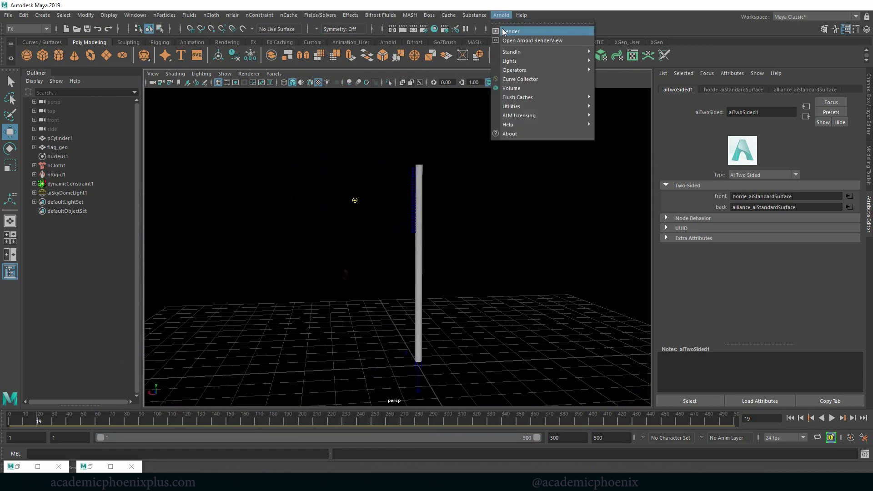
click(17, 468)
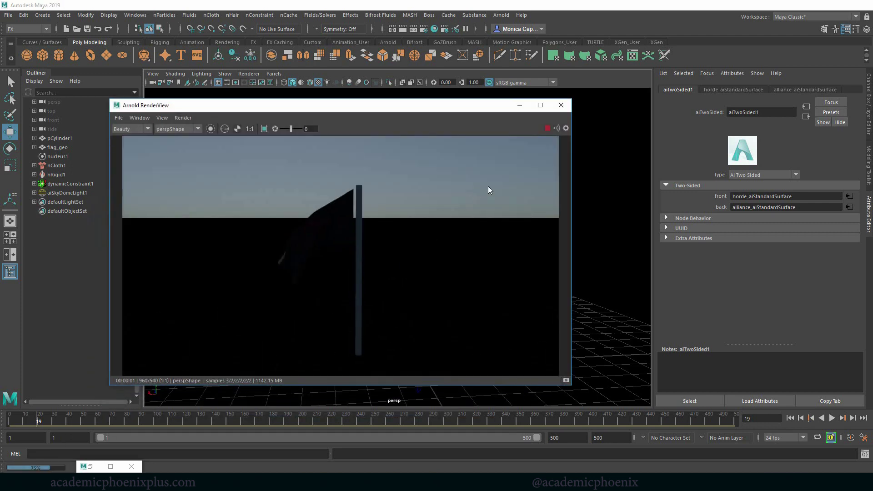
click(561, 105)
alt+drag(354, 197, 490, 226)
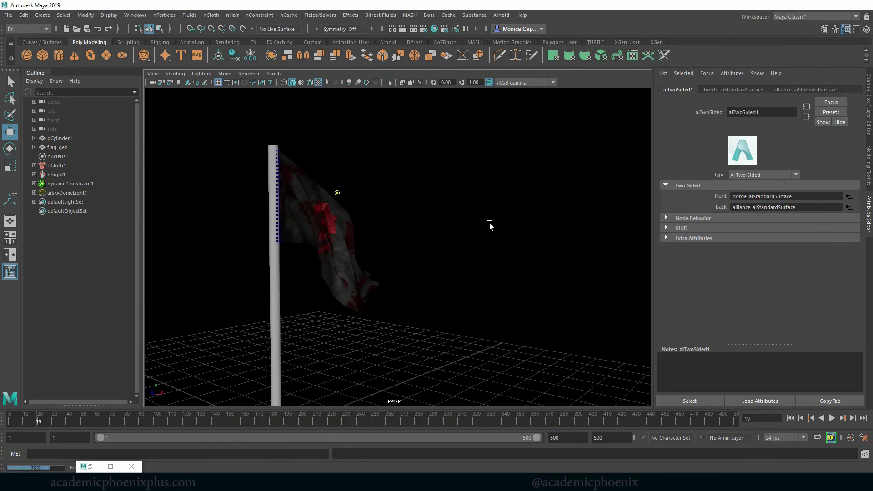
Step: Assign the existing aiTwoSided1 material to flag_geo
click(340, 234)
right_click(323, 200)
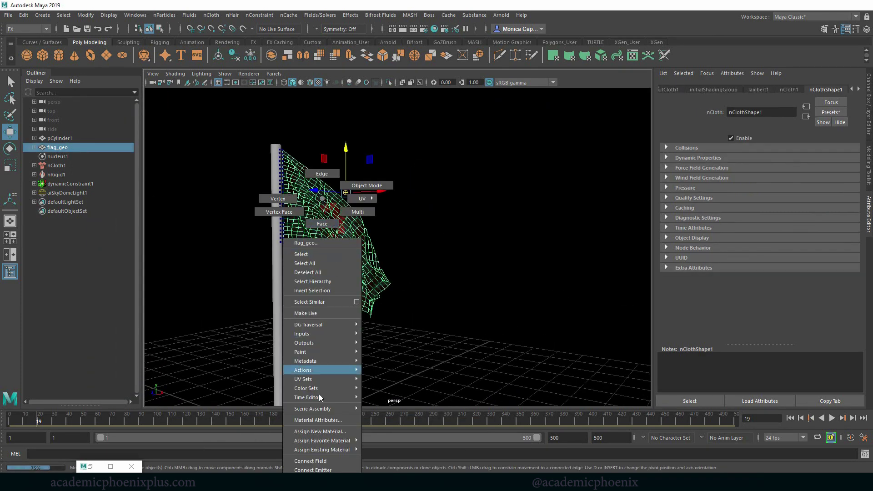
mouse_move(337, 450)
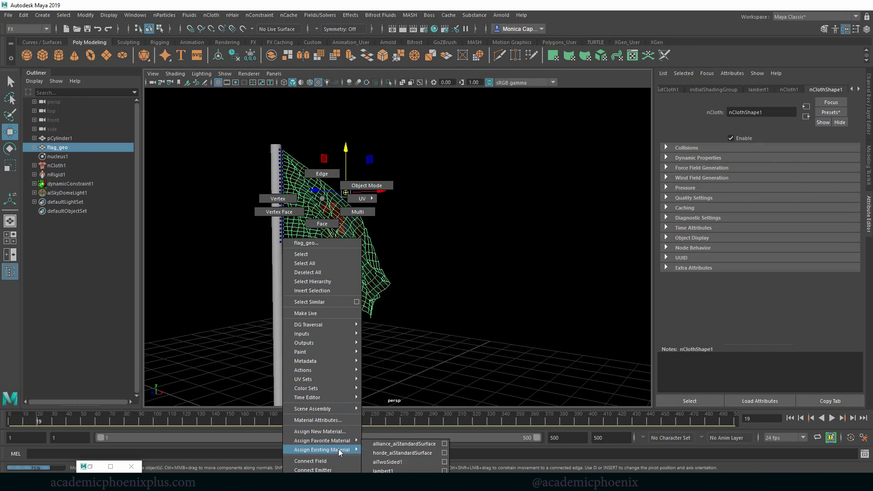
click(405, 463)
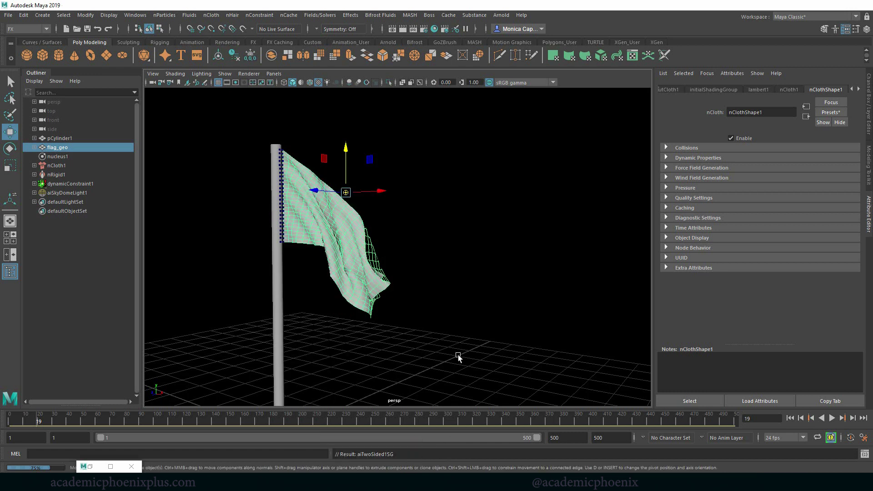
Step: Render the scene with Arnold beside the viewport and inspect both the front and the back of the flag
click(502, 15)
click(503, 31)
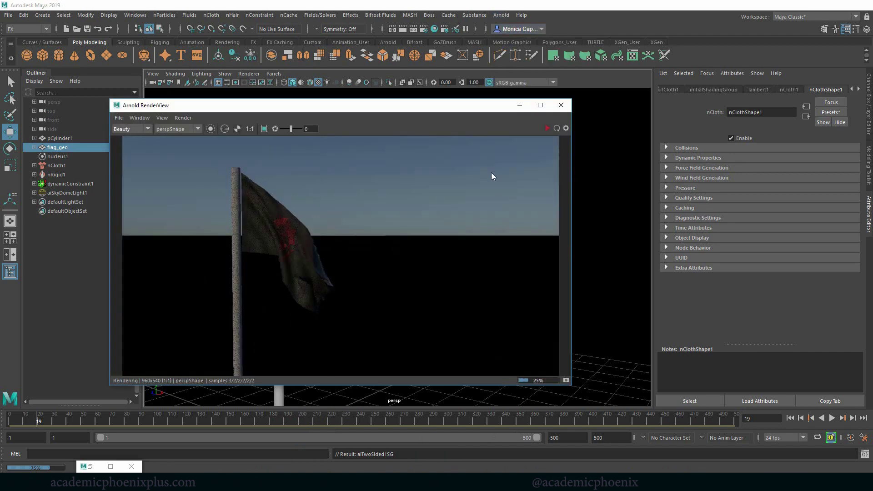
drag(461, 104, 754, 113)
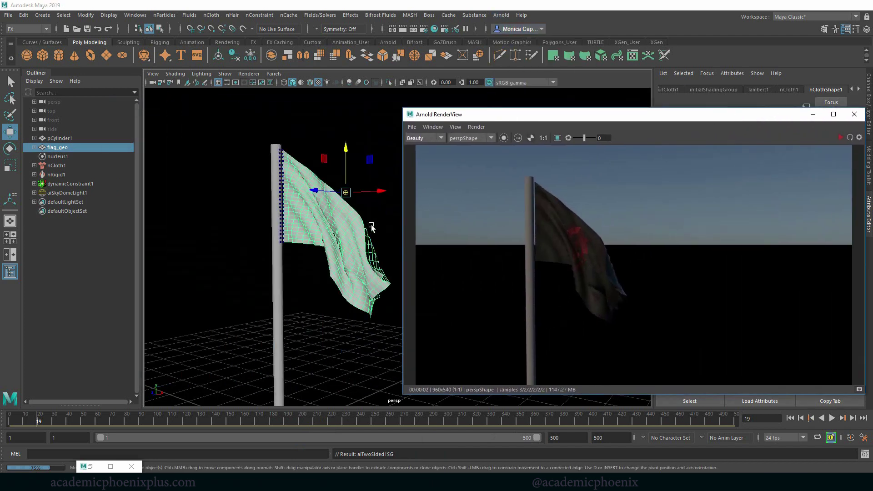
alt+drag(372, 228, 765, 195)
click(846, 138)
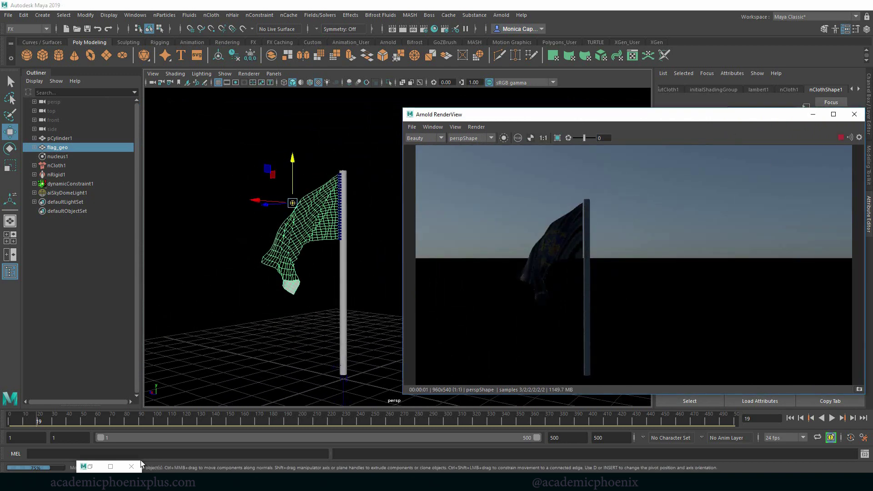
Step: Restore the Hypershade and graph the aiTwoSided1 material network
click(111, 467)
drag(245, 376, 285, 390)
click(352, 334)
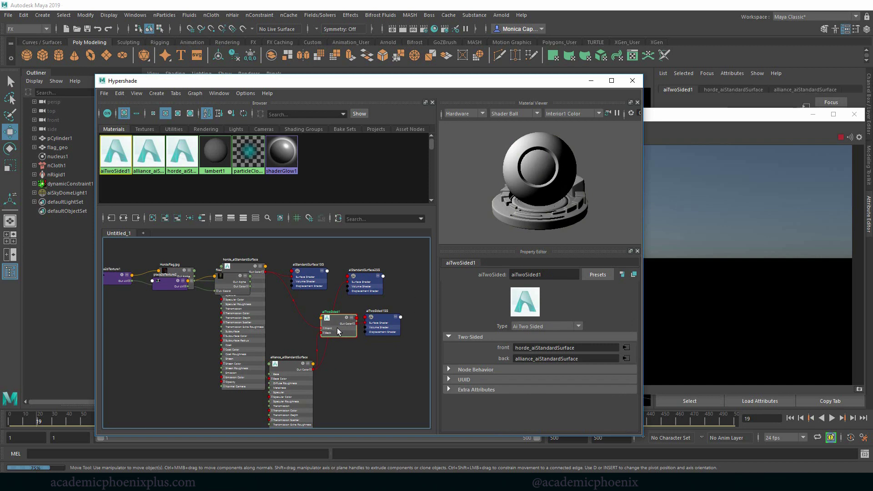
right_click(105, 158)
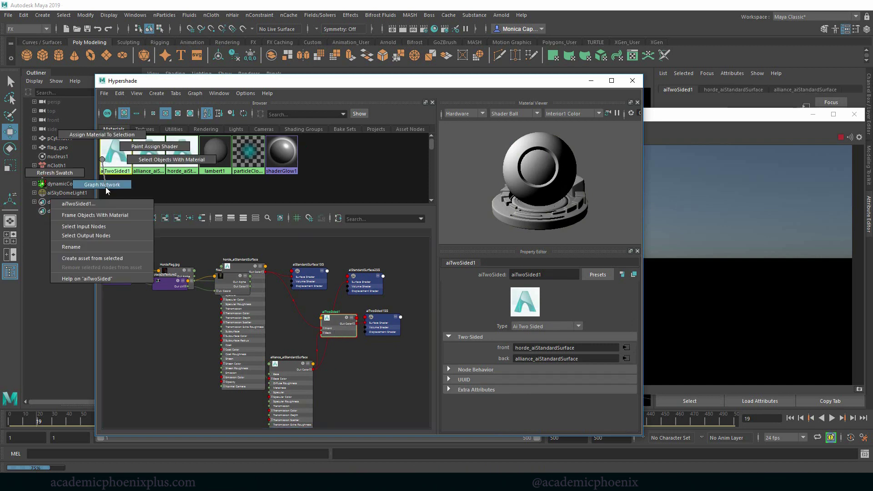
click(106, 200)
Step: Set the specular roughness of alliance_aiStandardSurface to 0.643 and close the Hypershade
click(268, 350)
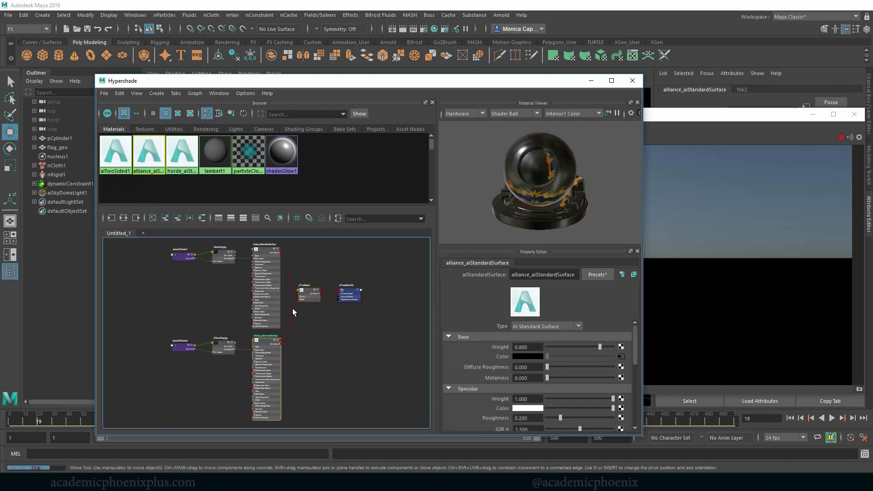
scroll(635, 341, down, 3)
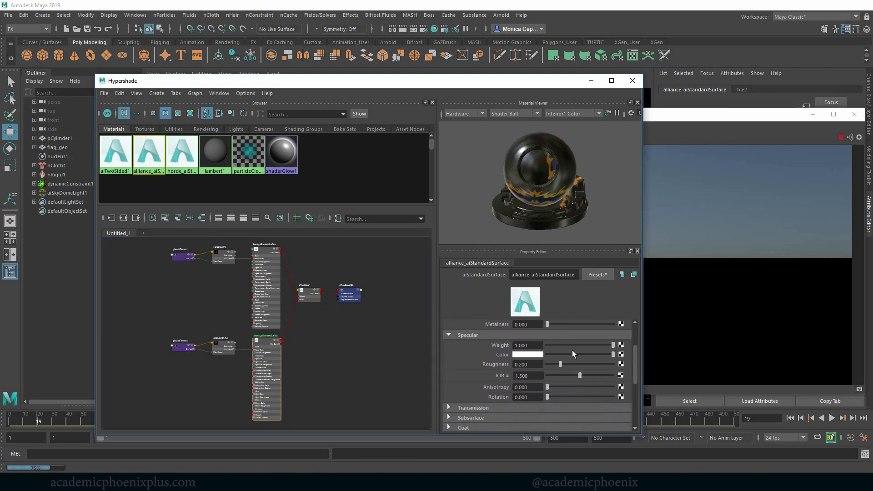
click(577, 364)
click(588, 363)
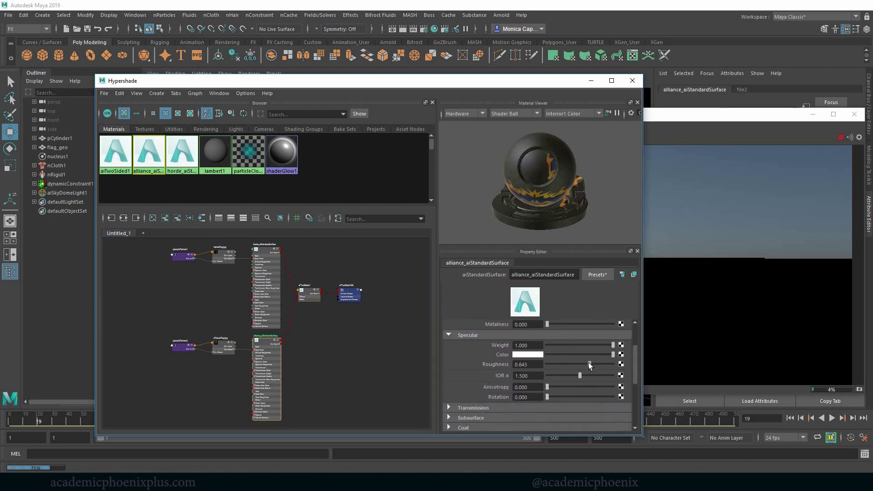
click(632, 81)
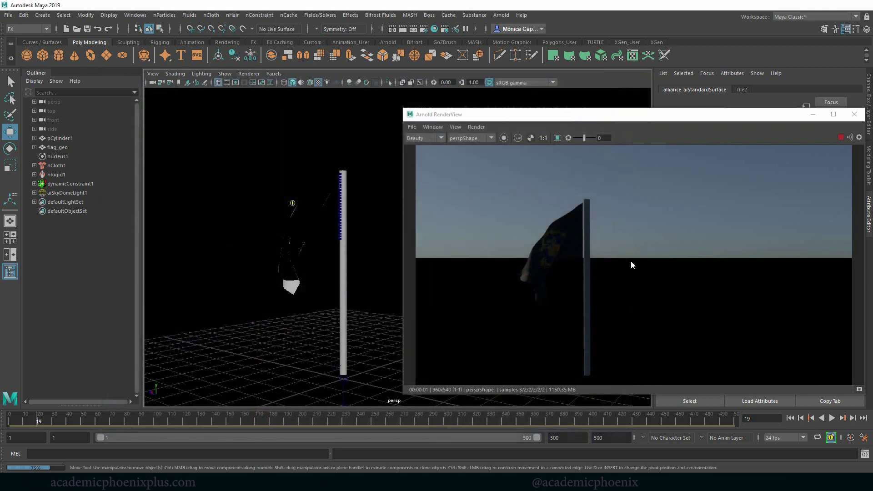
Step: Rotate aiSkyDomeLight1 around the vertical axis to change the light direction on the flag
alt+drag(256, 309, 335, 296)
click(357, 314)
key(e)
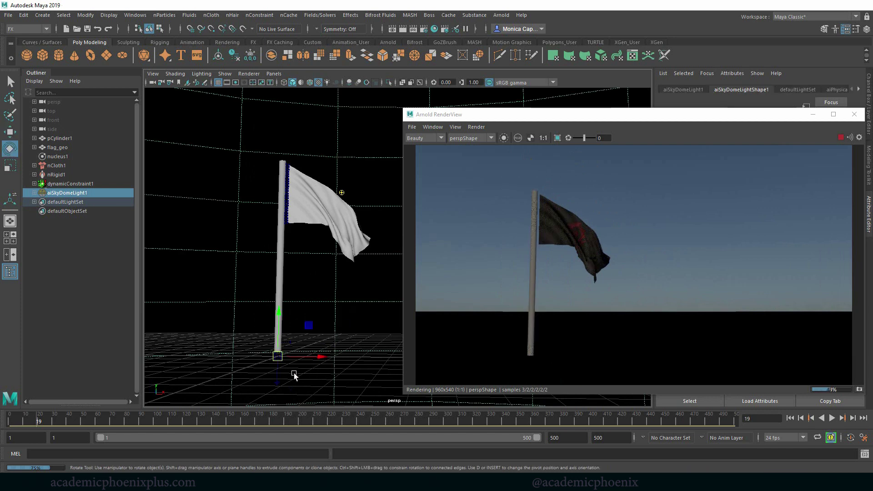
drag(298, 363, 240, 362)
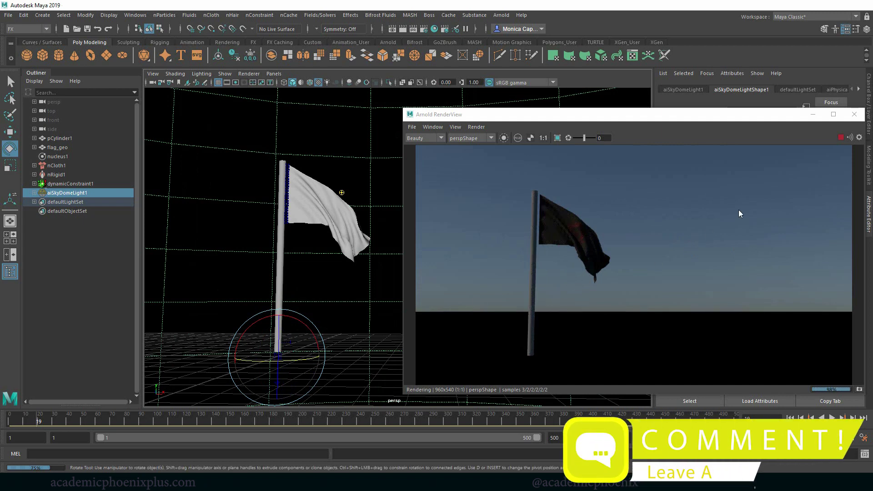
Step: Reframe the flag in the Arnold render and play the simulation with the render updating
drag(742, 113, 649, 103)
alt+drag(265, 231, 270, 232)
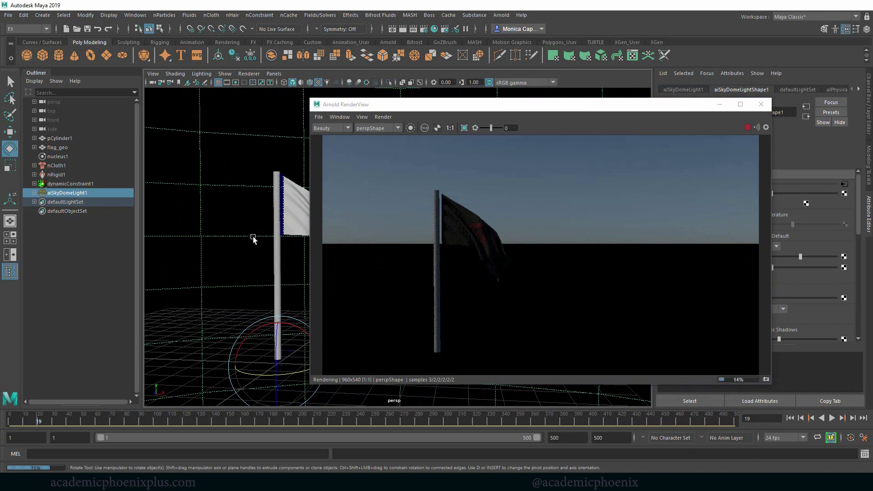
alt+right_drag(253, 237, 254, 284)
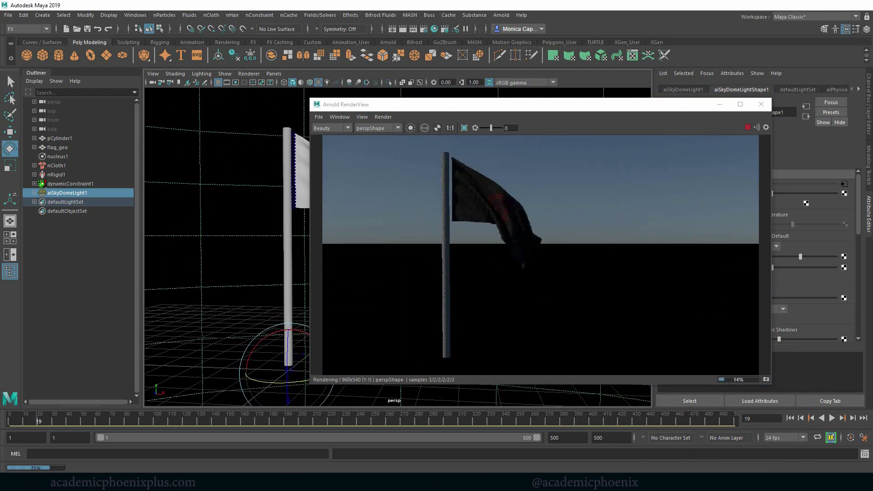
click(832, 418)
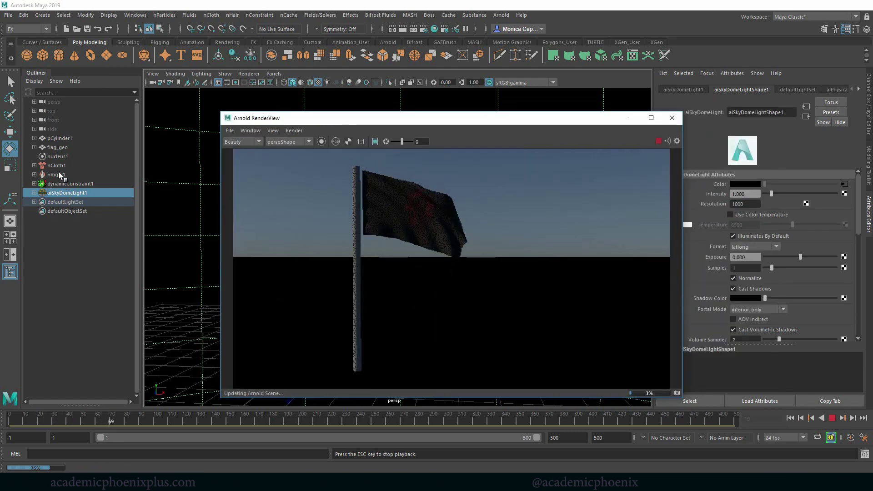
Step: Show the nucleus1 attributes beside the Arnold RenderView and resume simulation playback with the live render running
click(61, 158)
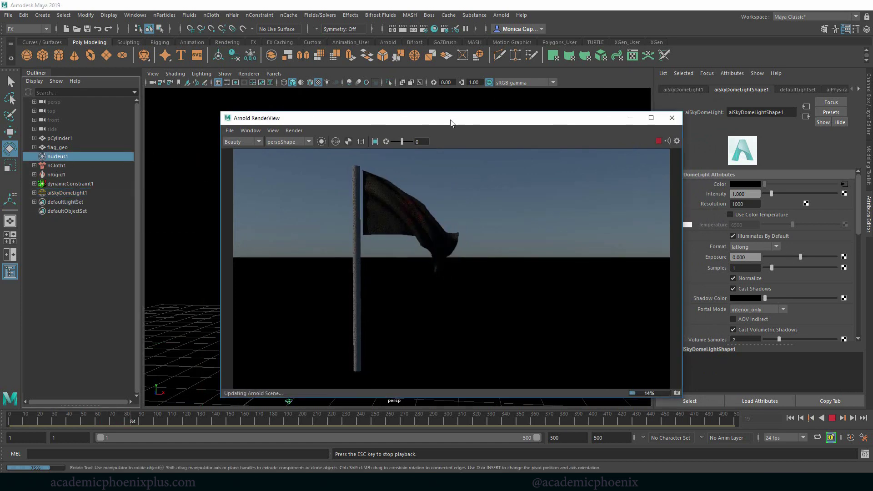
drag(458, 122, 434, 123)
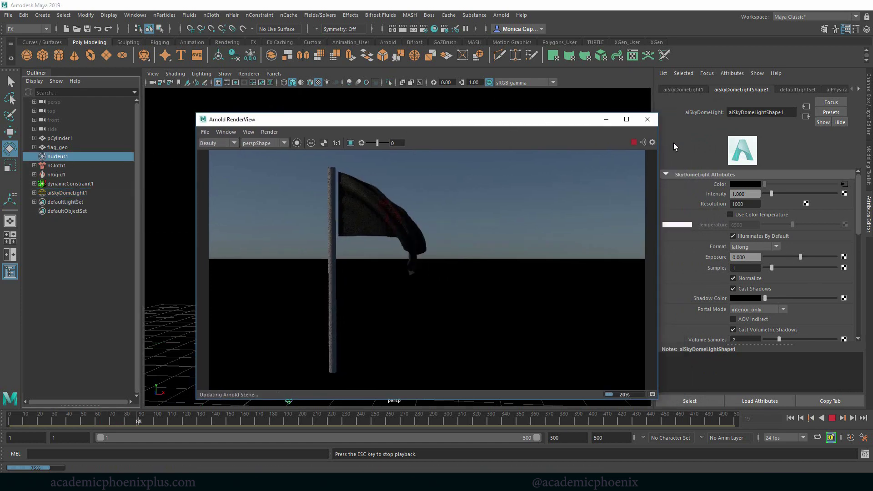
click(635, 142)
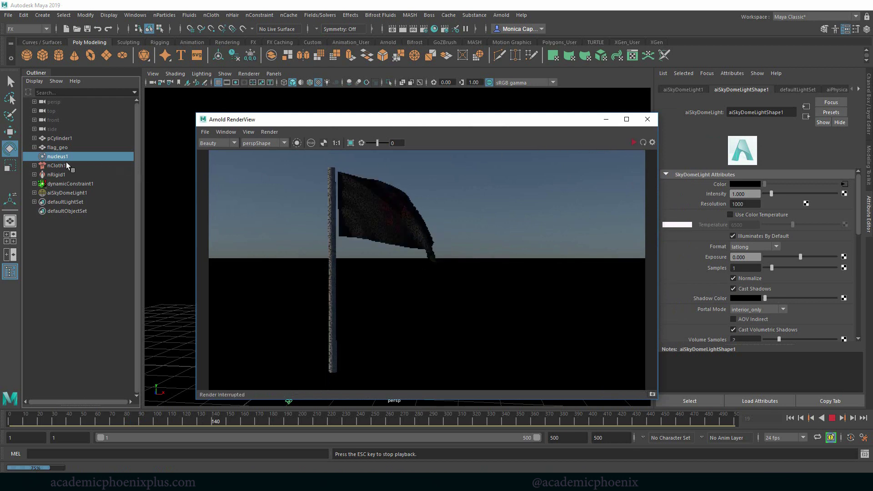
click(832, 419)
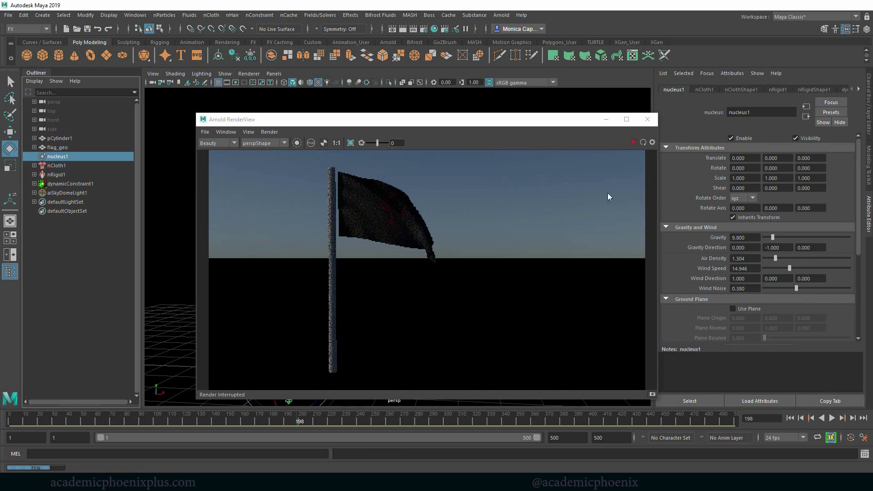
click(832, 419)
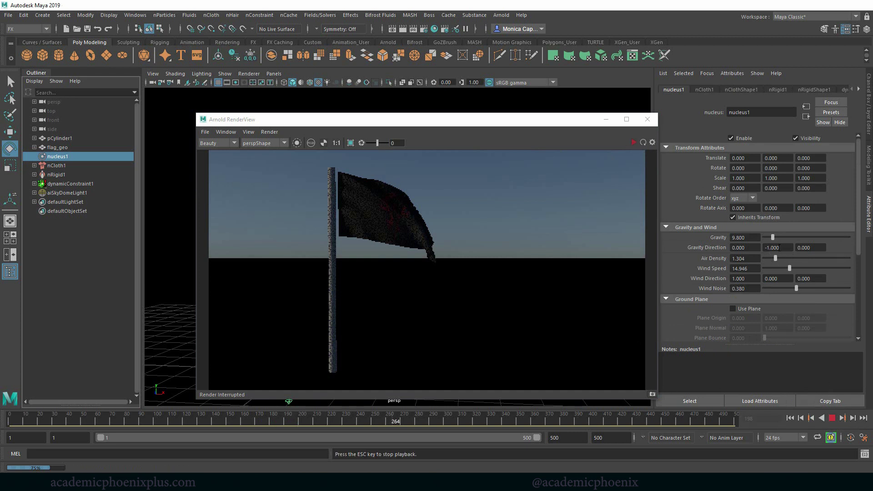
click(634, 143)
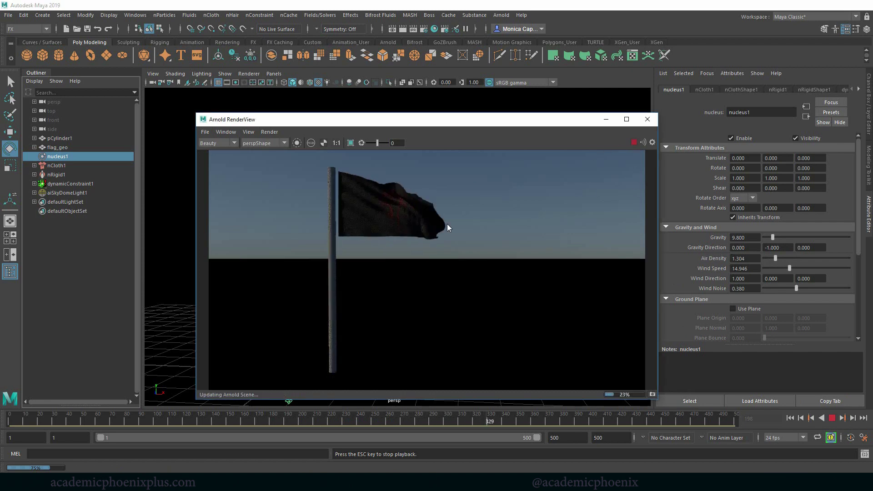
Step: Try reversing the wind on the flag by setting nucleus1's Wind Direction X to -1
click(751, 280)
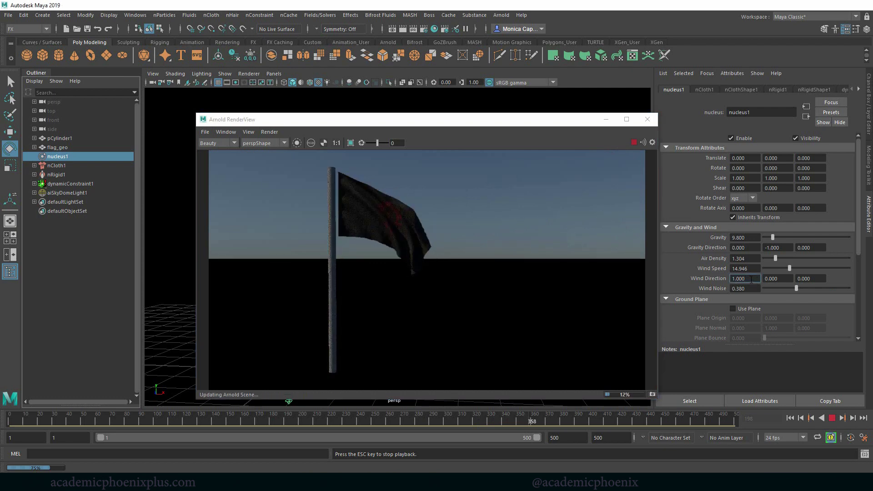
drag(751, 280, 714, 280)
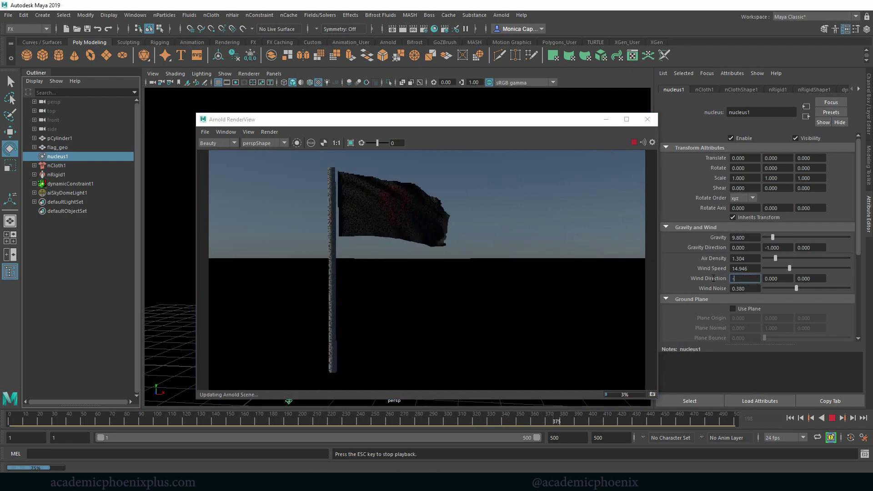
text(-1)
key(Return)
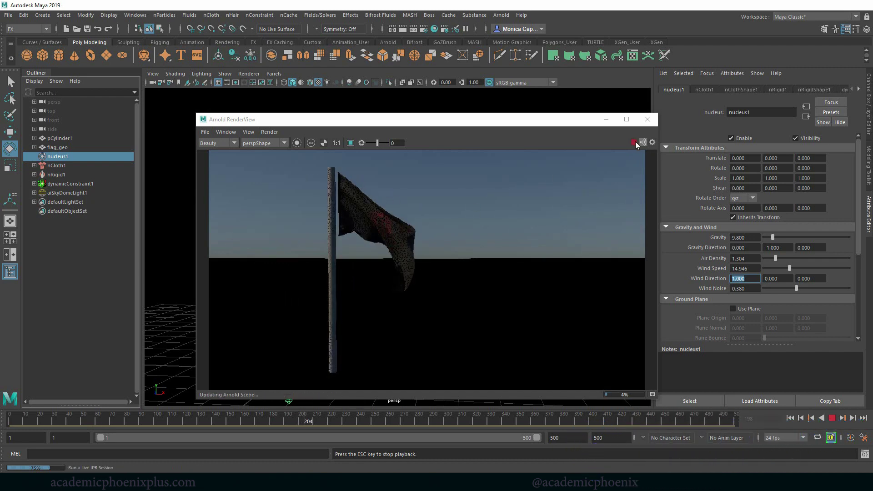
Step: Stop the live Arnold render of the flag
click(634, 142)
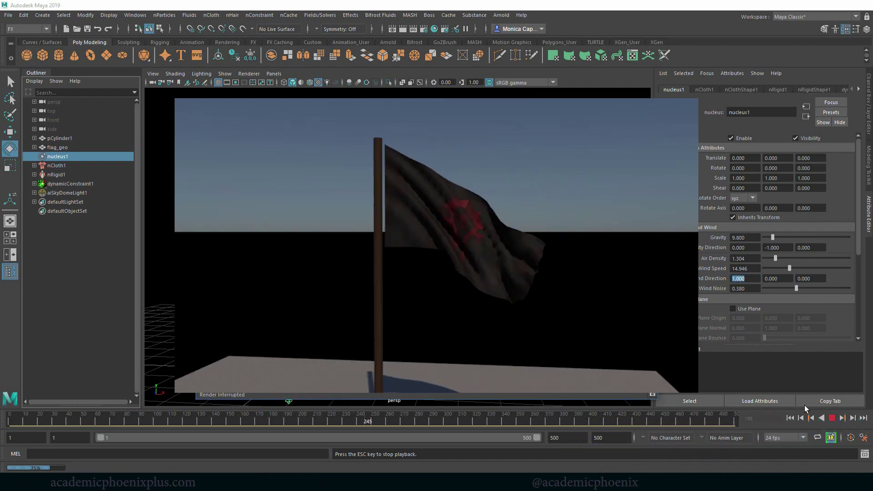